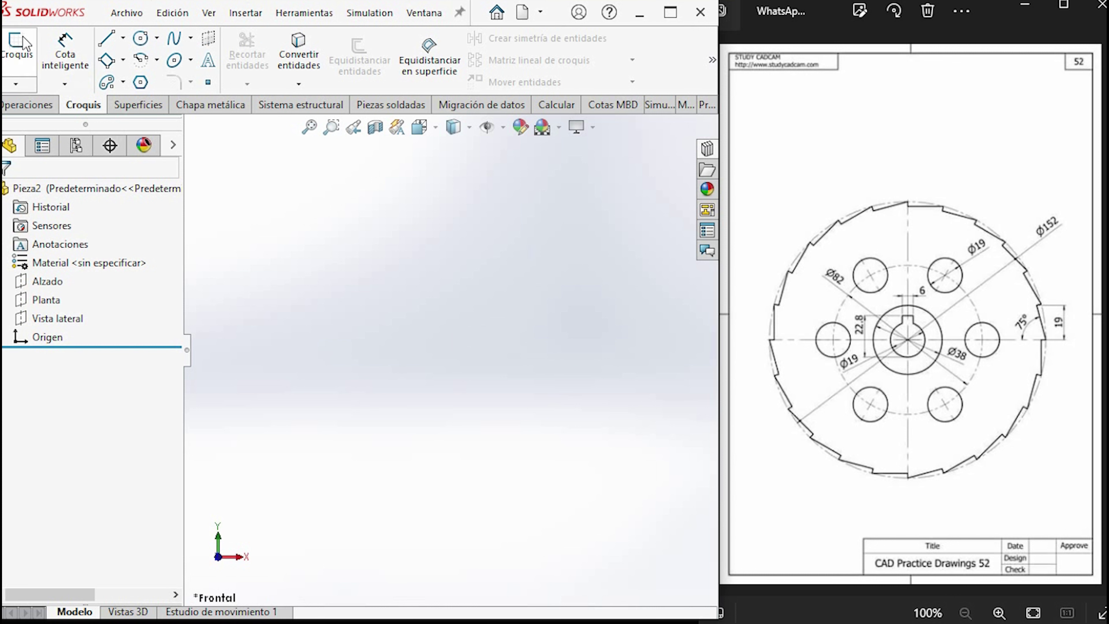
Step: Open a new sketch on the Alzado (front) plane of the empty part
left_click(17, 46)
left_click(552, 293)
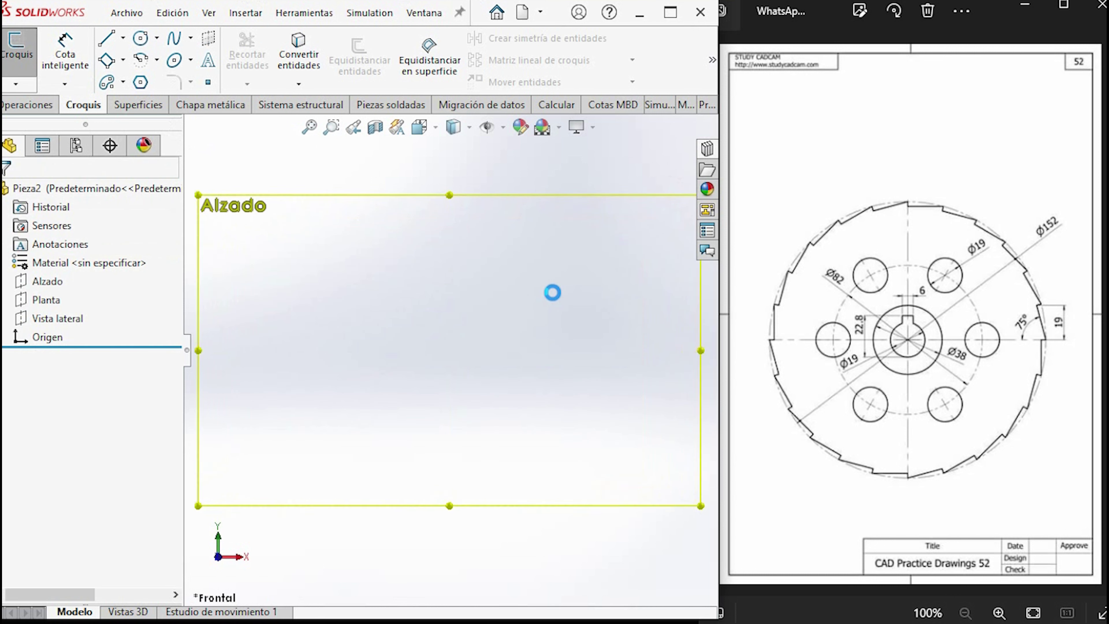
left_click(143, 43)
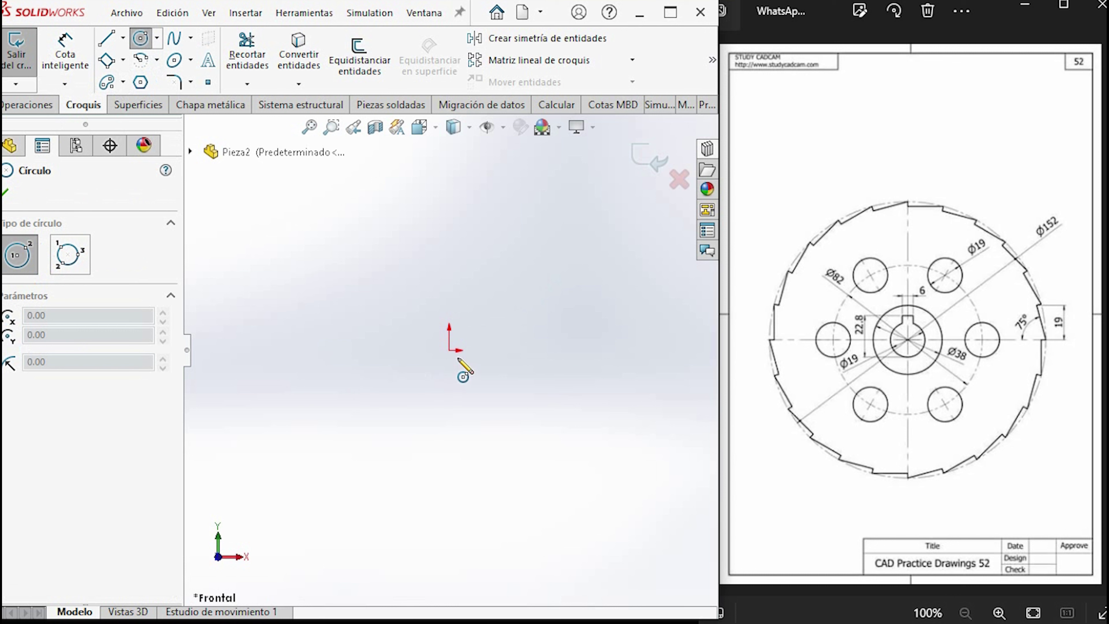
Step: Draw a circle centred on the origin and dimension its diameter to 152 mm
left_click(449, 349)
left_click(633, 443)
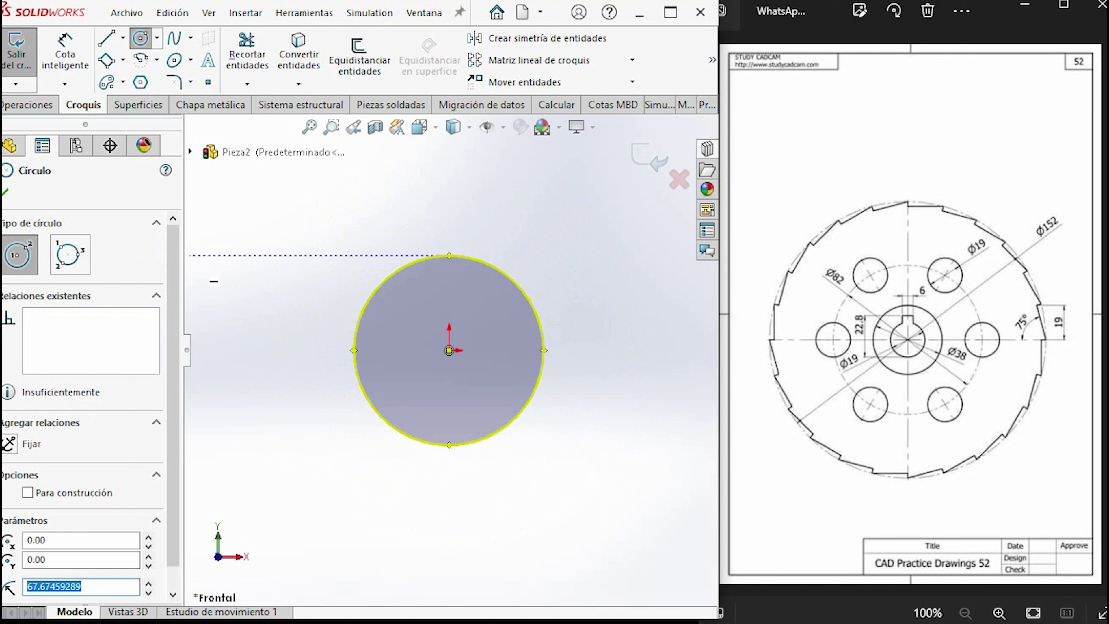
left_click(65, 50)
left_click(519, 281)
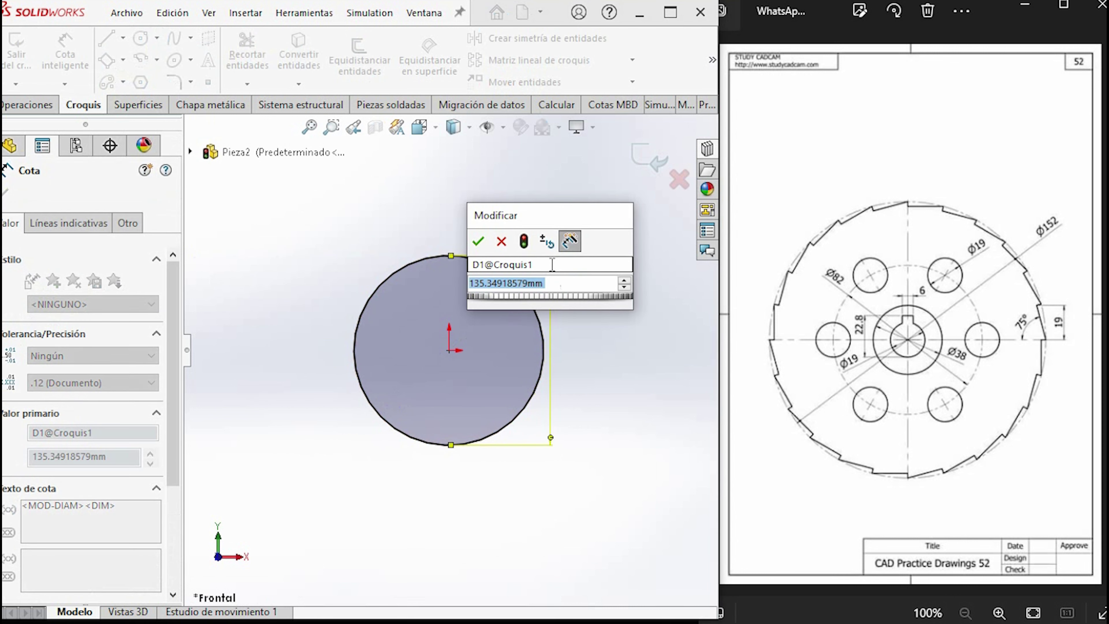
type("152")
key("Return")
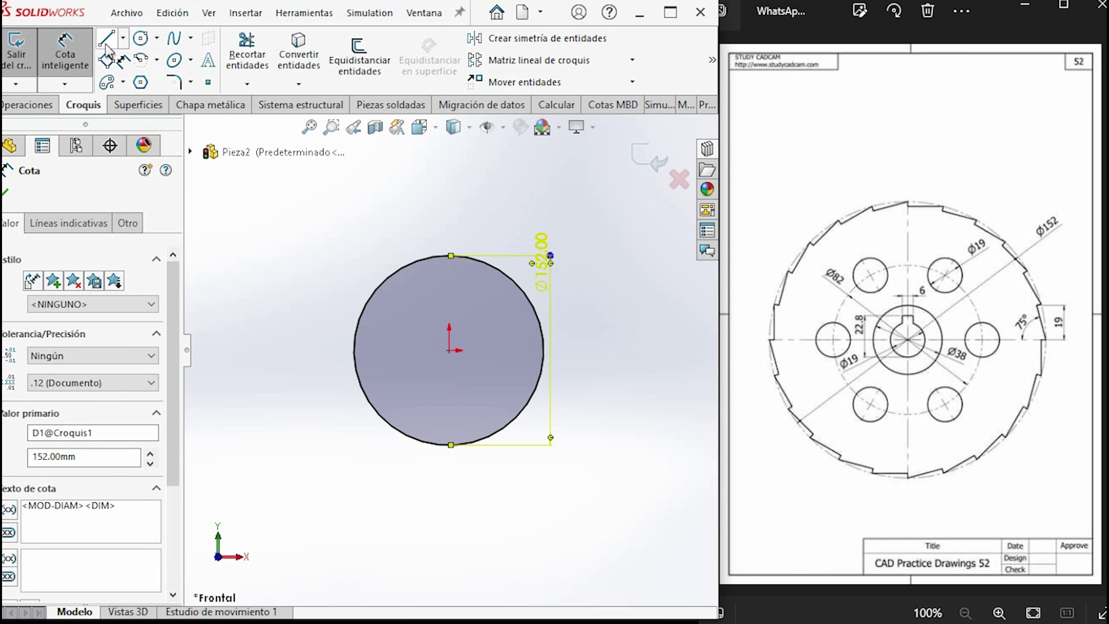
left_click(124, 39)
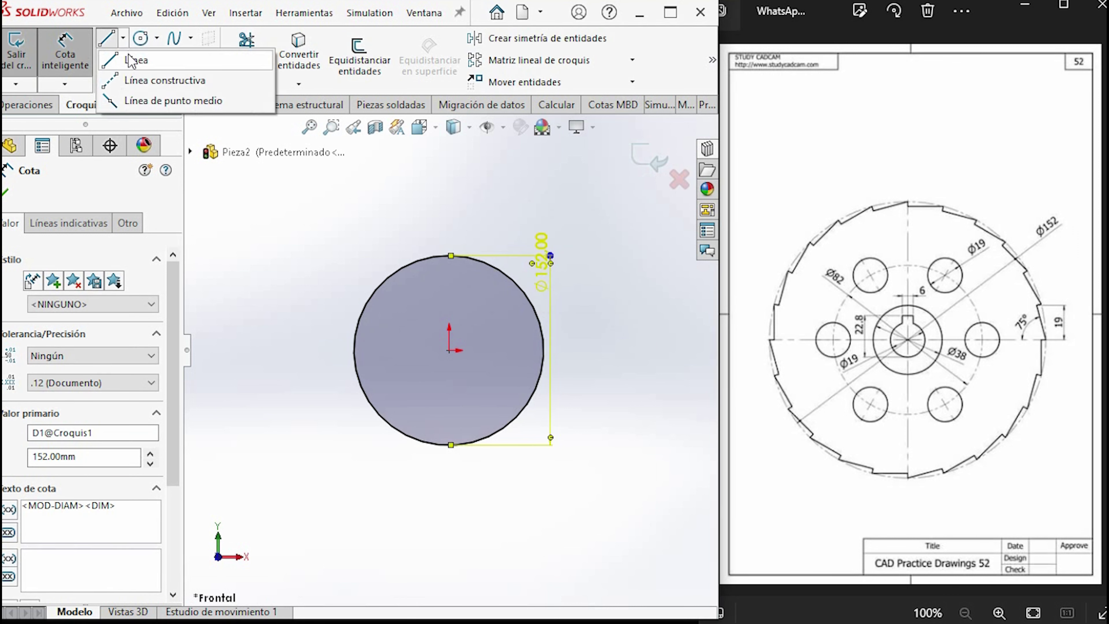
Step: Sketch a line from the origin to the circle's right edge, plus the notch segments
left_click(136, 60)
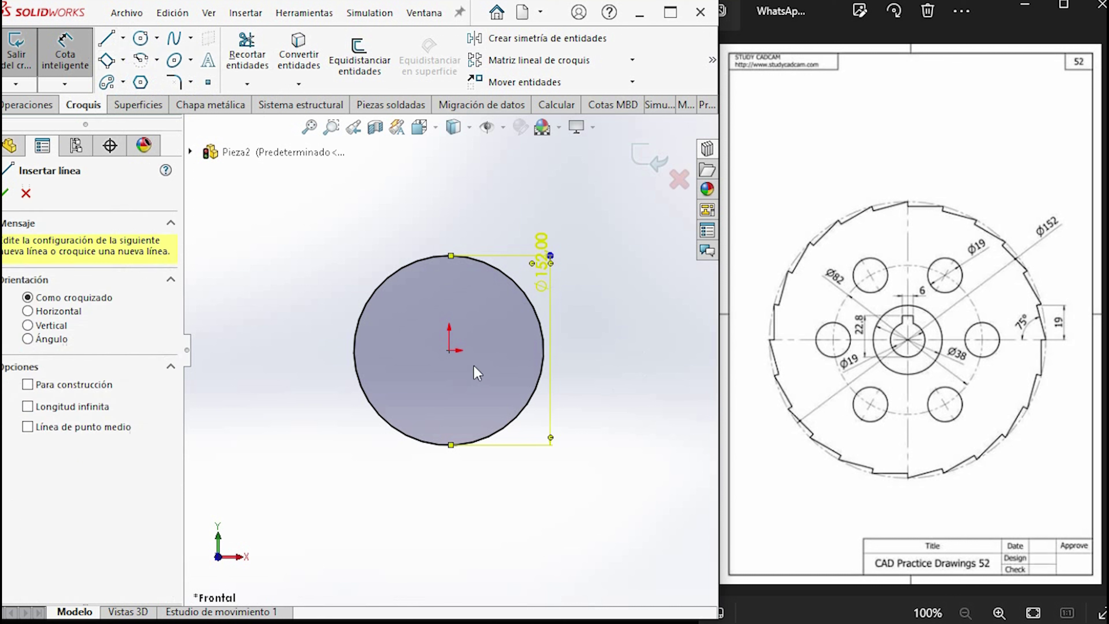
left_click(448, 350)
left_click(544, 350)
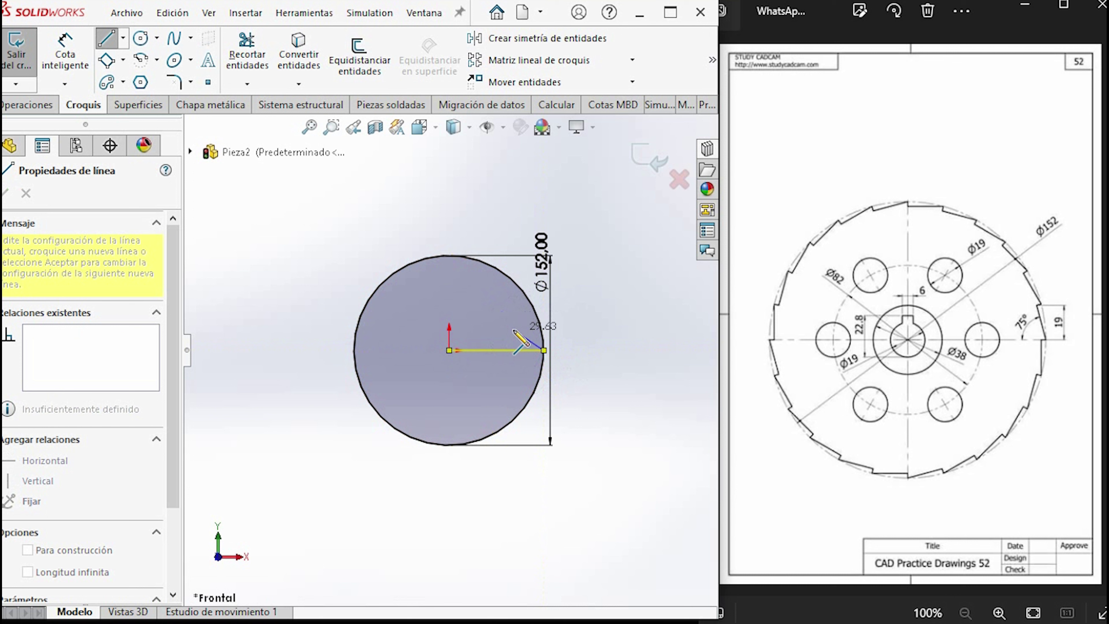
left_click(530, 326)
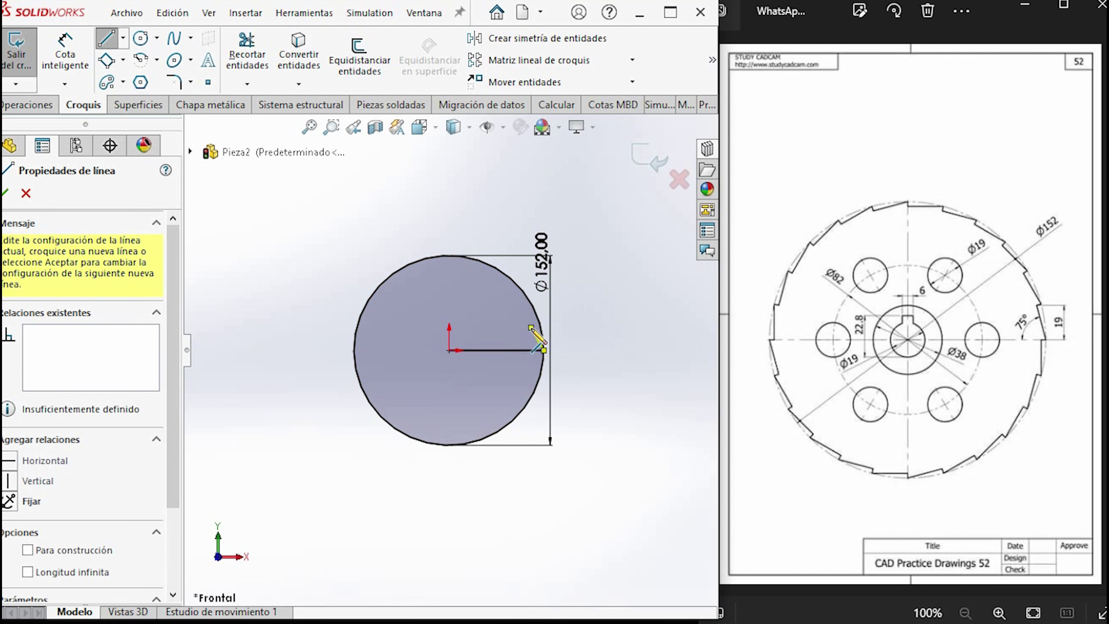
scroll(541, 332, "down", 3)
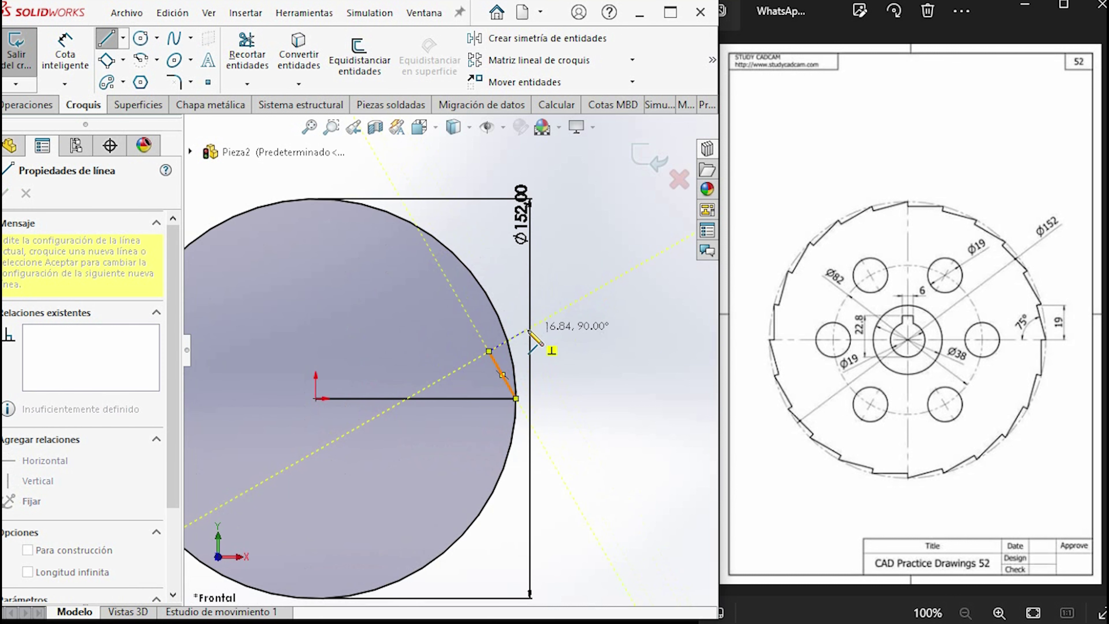
left_click(509, 346)
left_click(506, 377)
key("Escape")
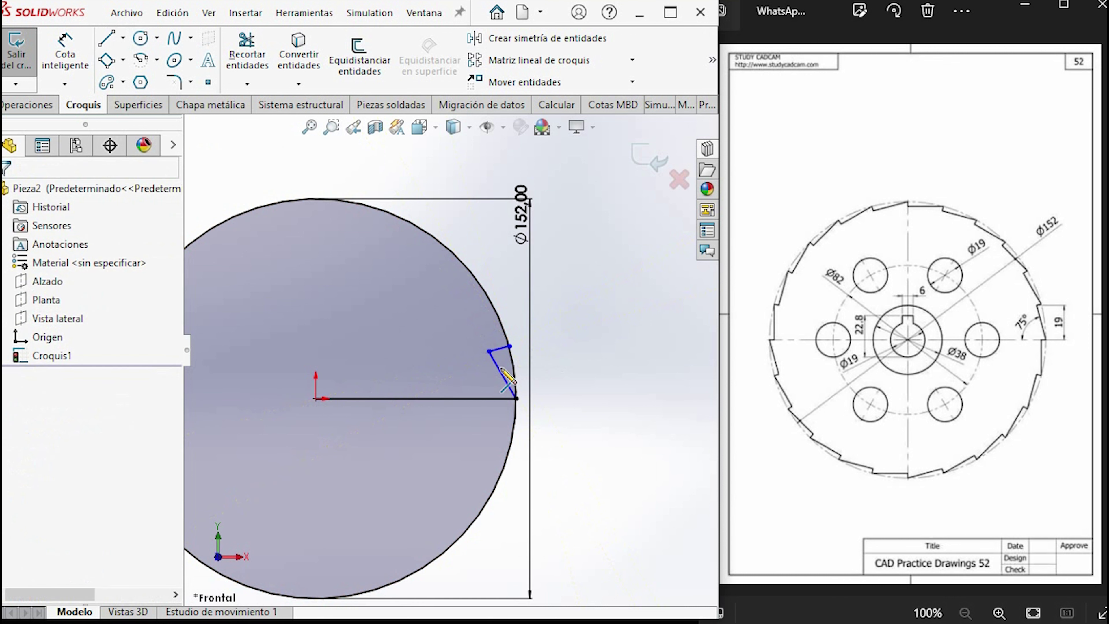
Step: Dimension the notch 19 mm high and 75° from the horizontal radius
left_click(66, 56)
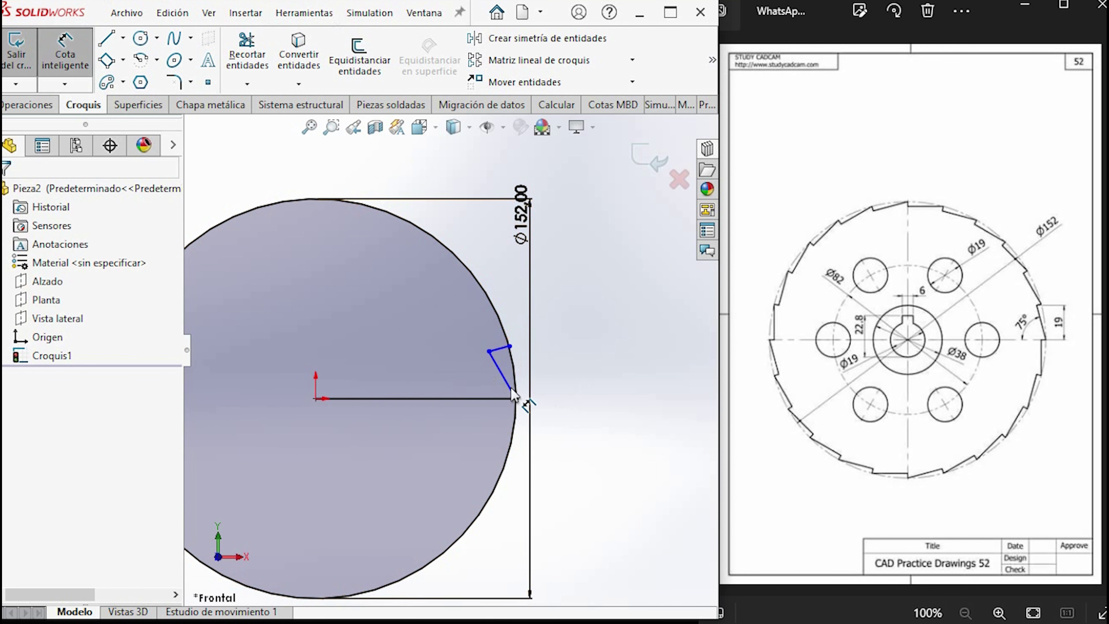
left_click(508, 383)
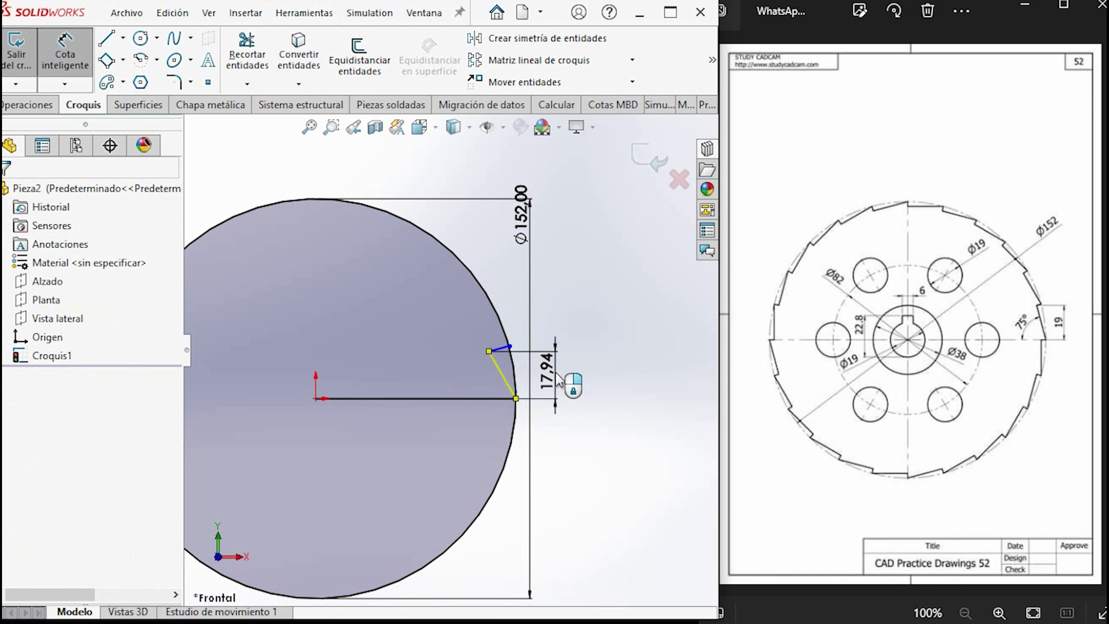
left_click(562, 374)
type("19")
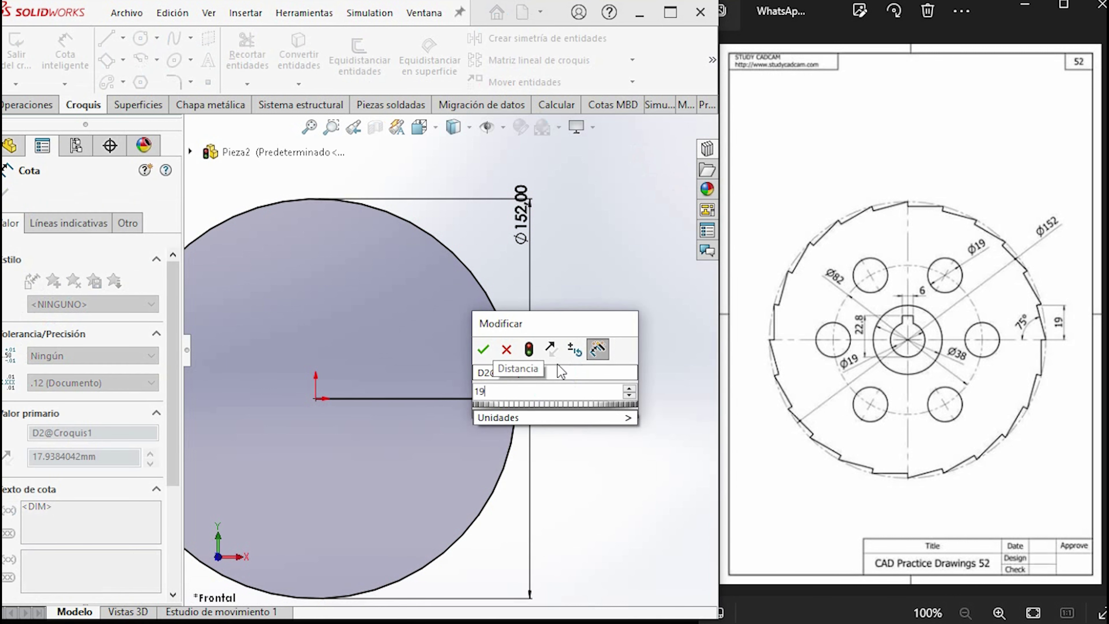
key("Return")
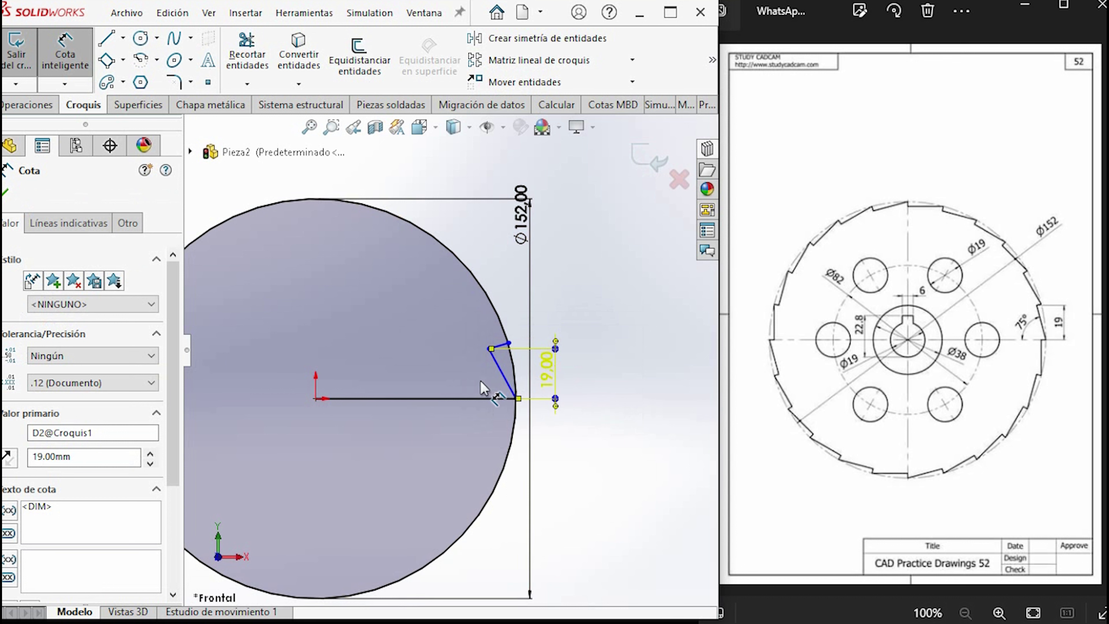
left_click(506, 374)
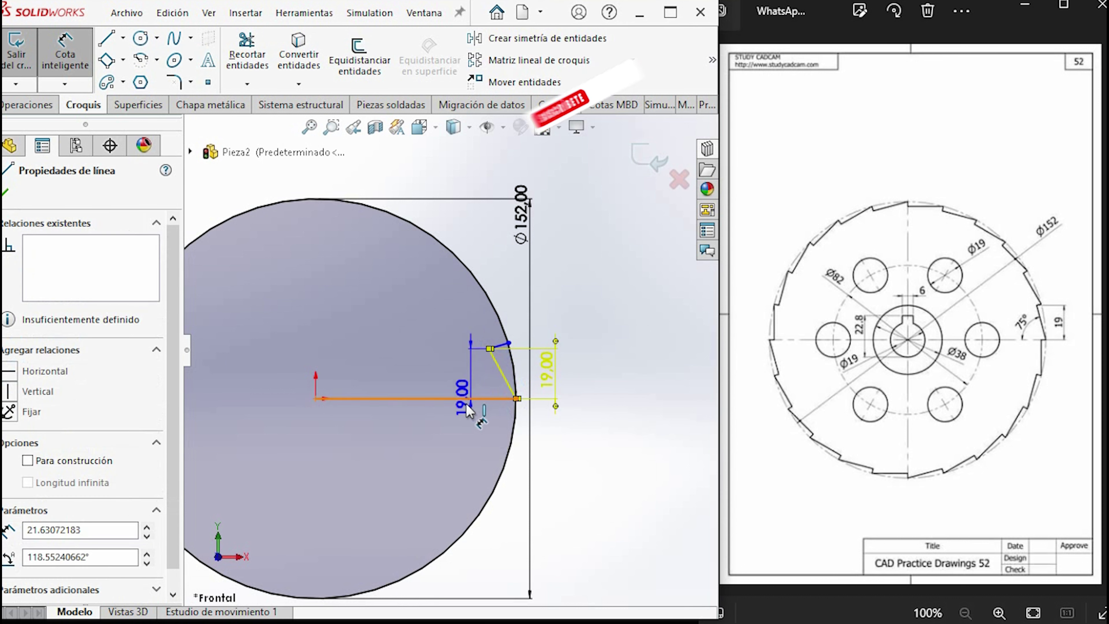
left_click(472, 397)
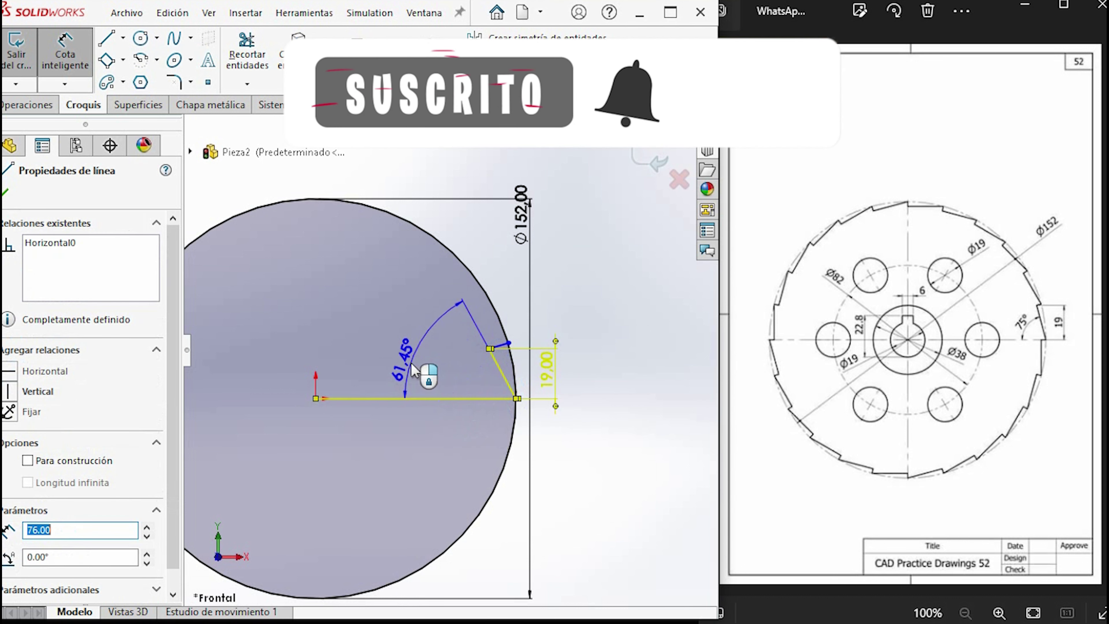
left_click(425, 375)
type("75")
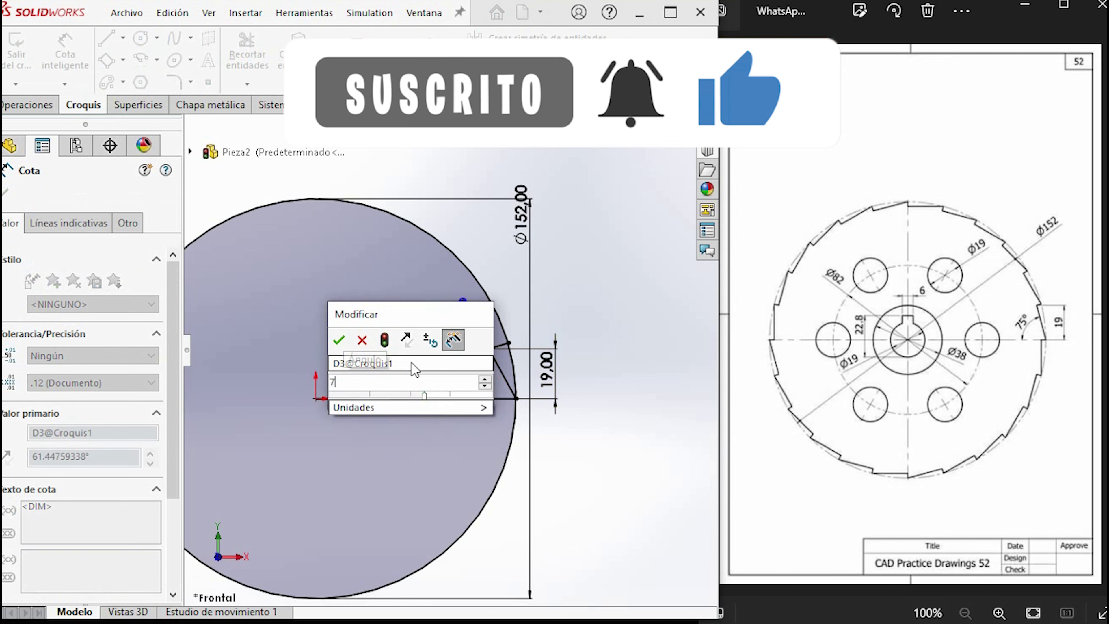
key("Return")
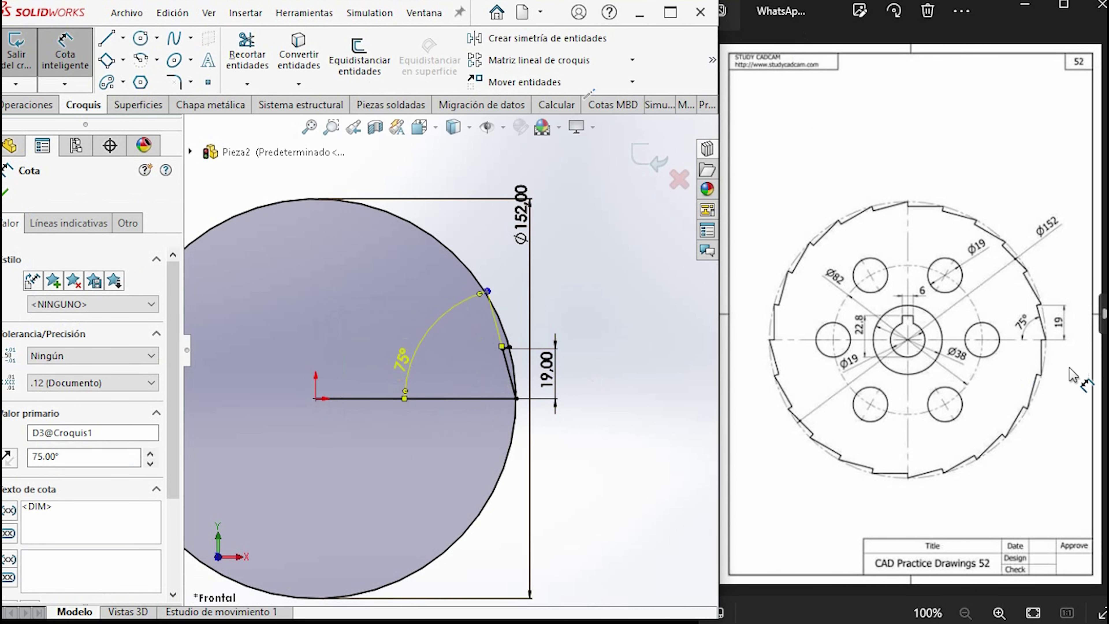
scroll(425, 393, "up", 3)
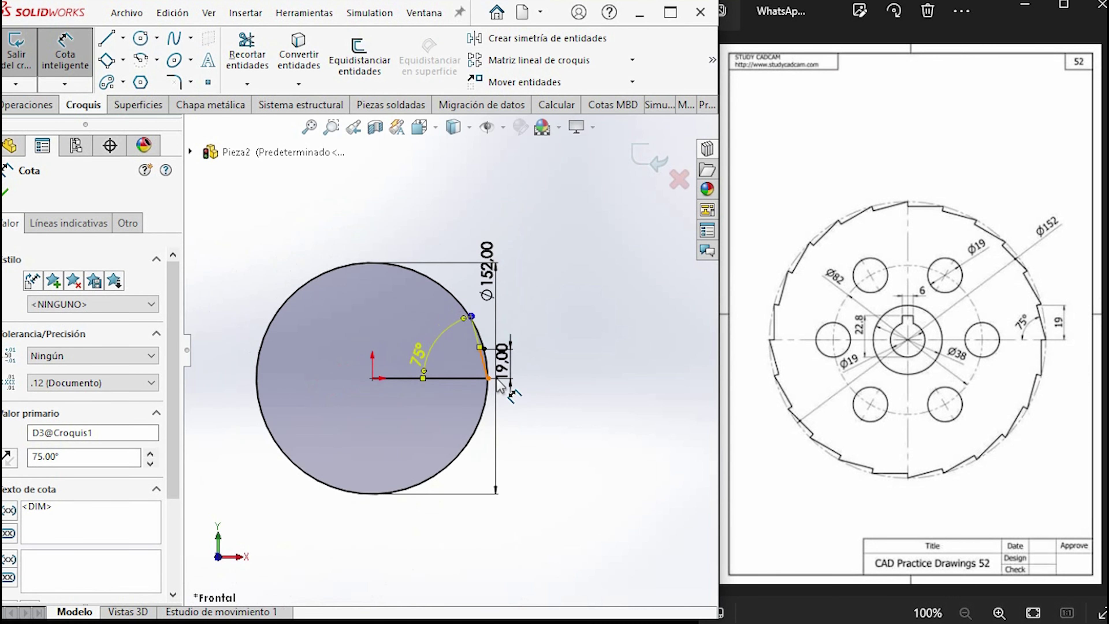
scroll(427, 339, "down", 5)
scroll(437, 321, "down", 4)
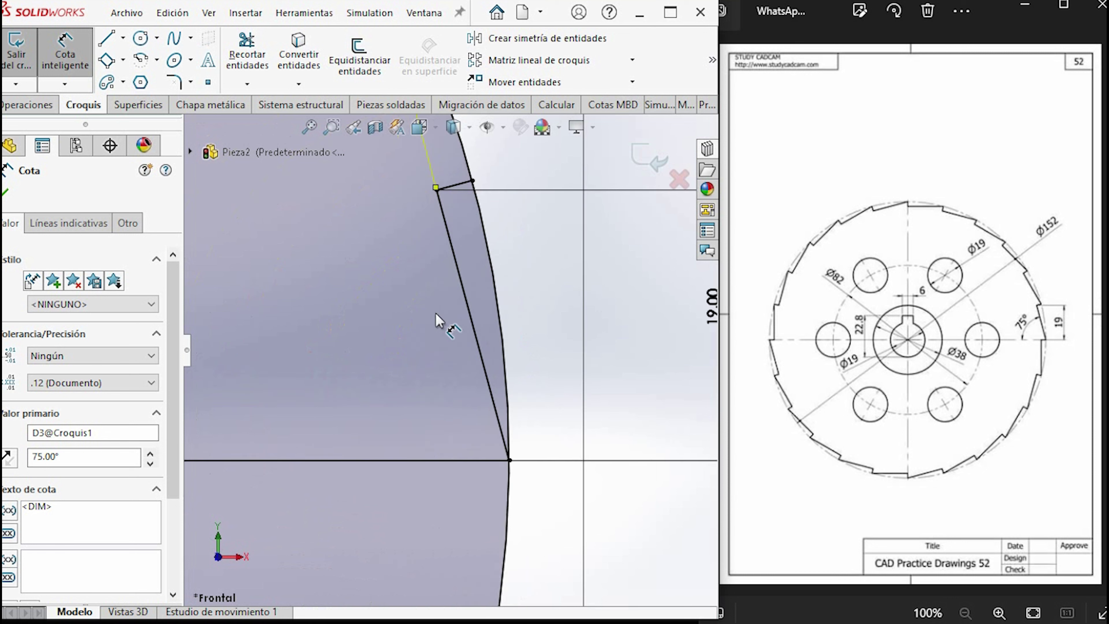
Step: Set a 90° angle between the notch's short top edge and its slanted edge
left_click(447, 185)
left_click(445, 231)
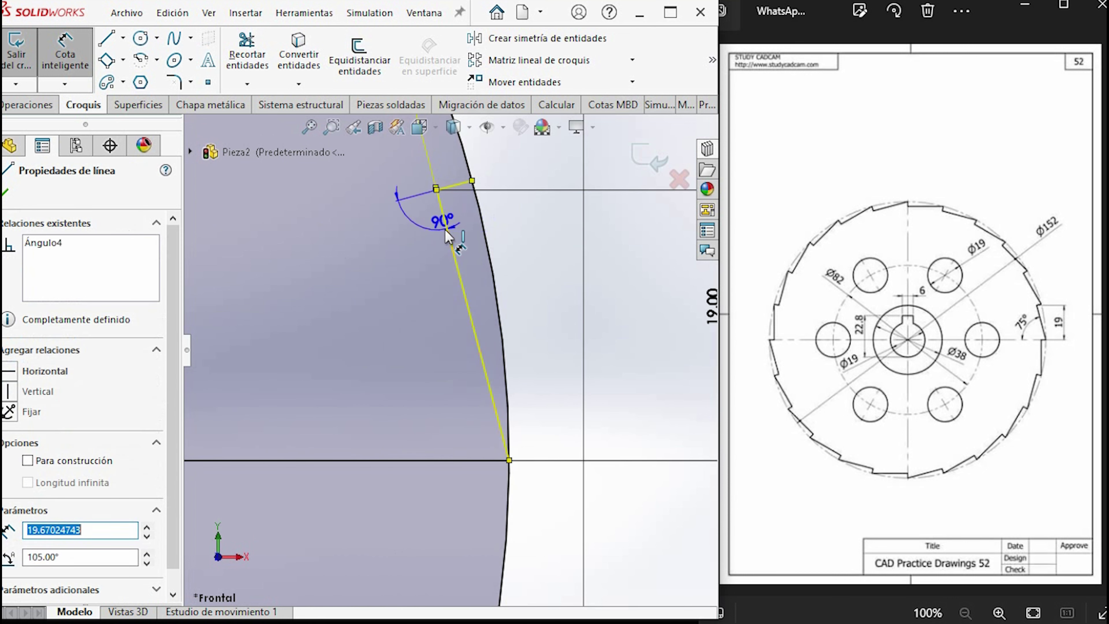
left_click(469, 225)
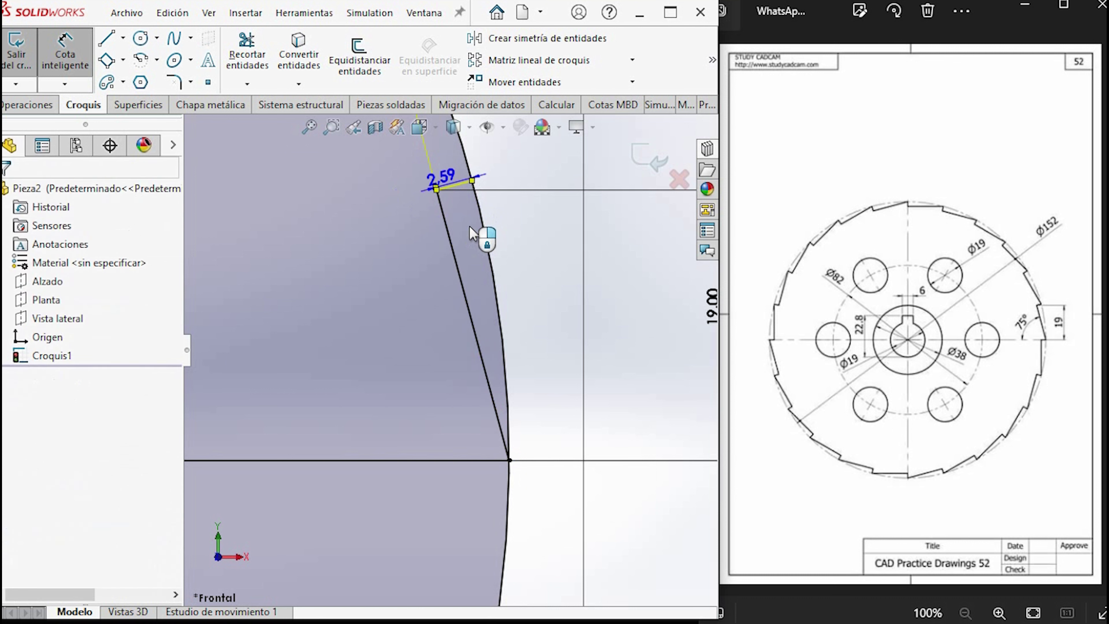
scroll(451, 332, "up", 2)
left_click(449, 335)
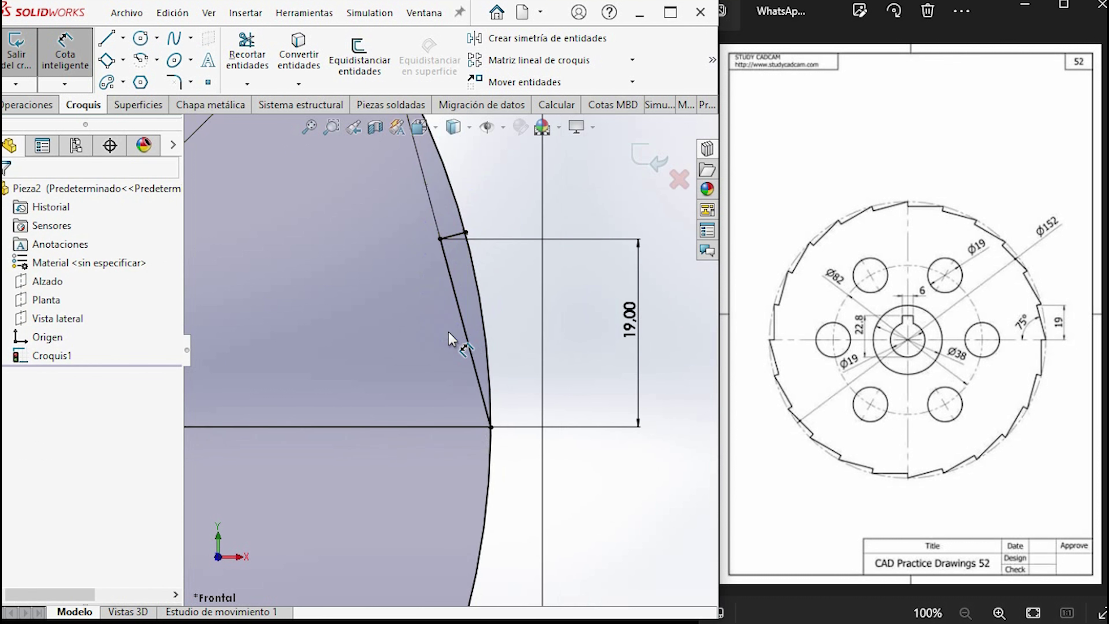
key("Escape")
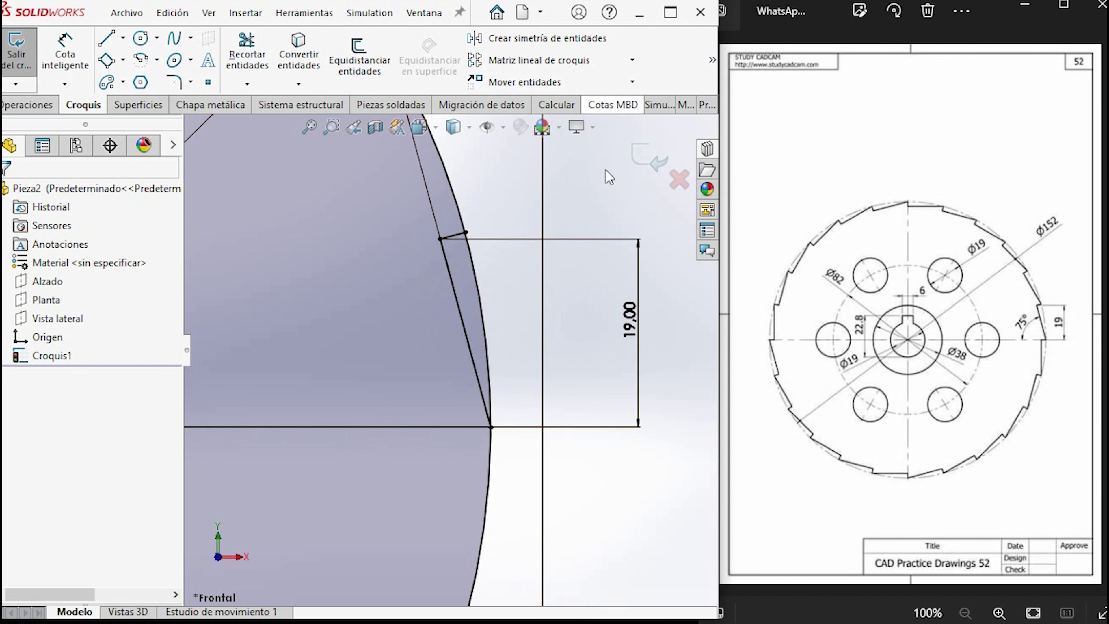
scroll(447, 376, "up", 3)
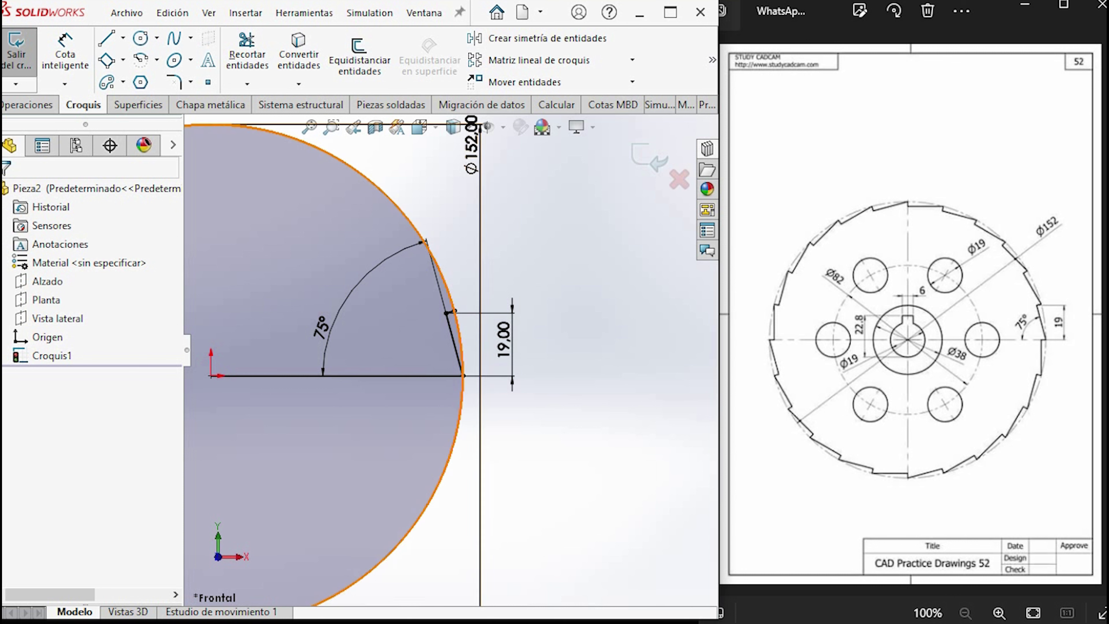
scroll(450, 349, "up", 3)
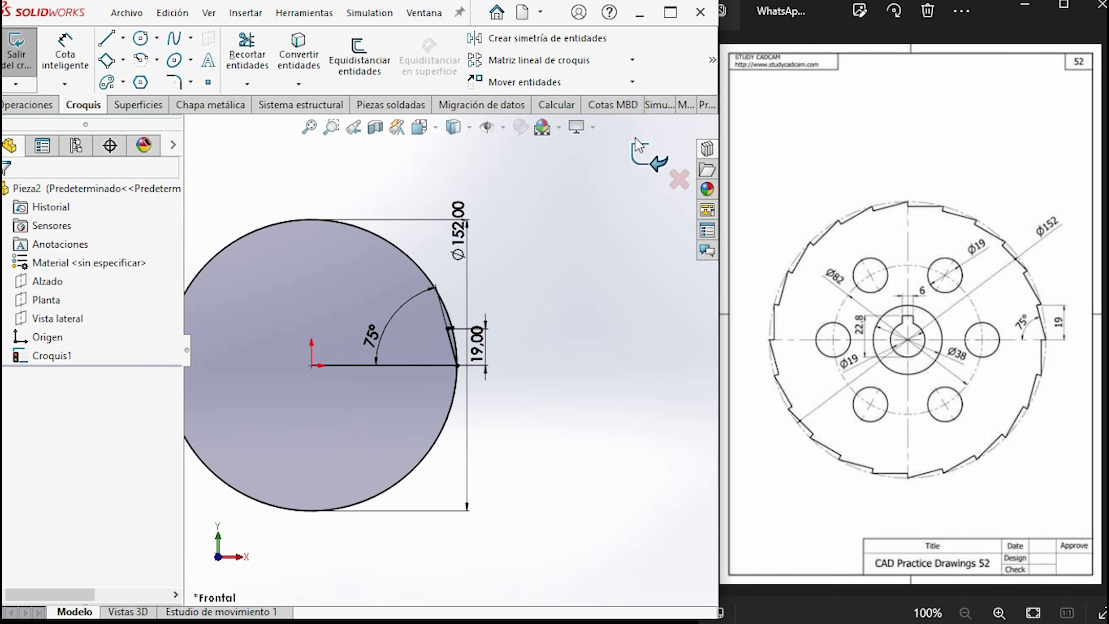
left_click(632, 60)
left_click(498, 102)
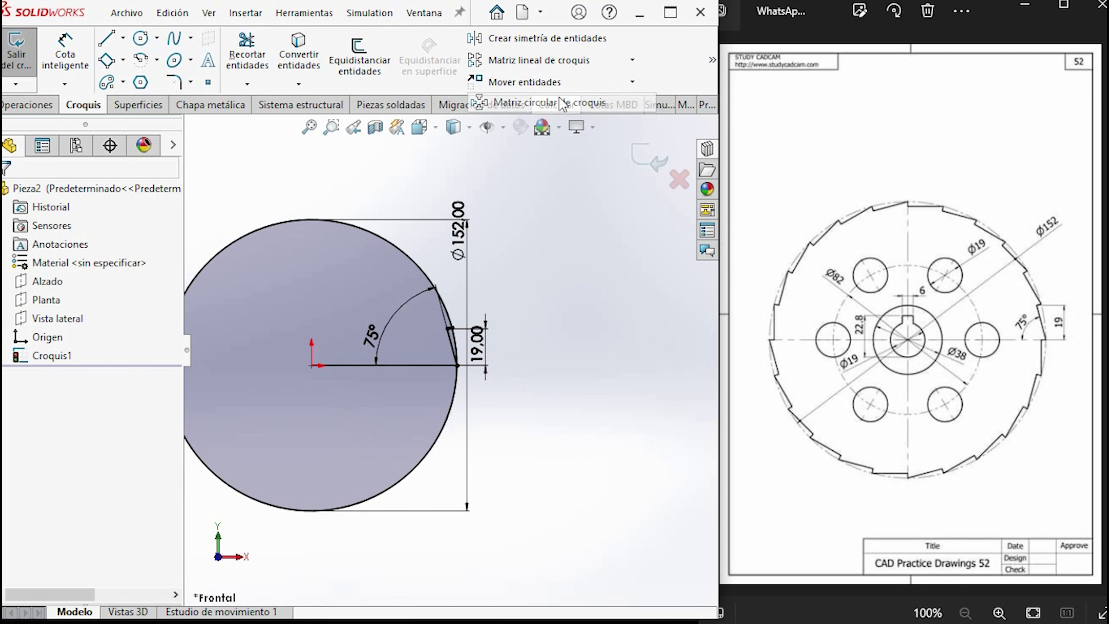
Step: Clear the circle's arc (Arco1) from the circular pattern's entity list
left_click(413, 268)
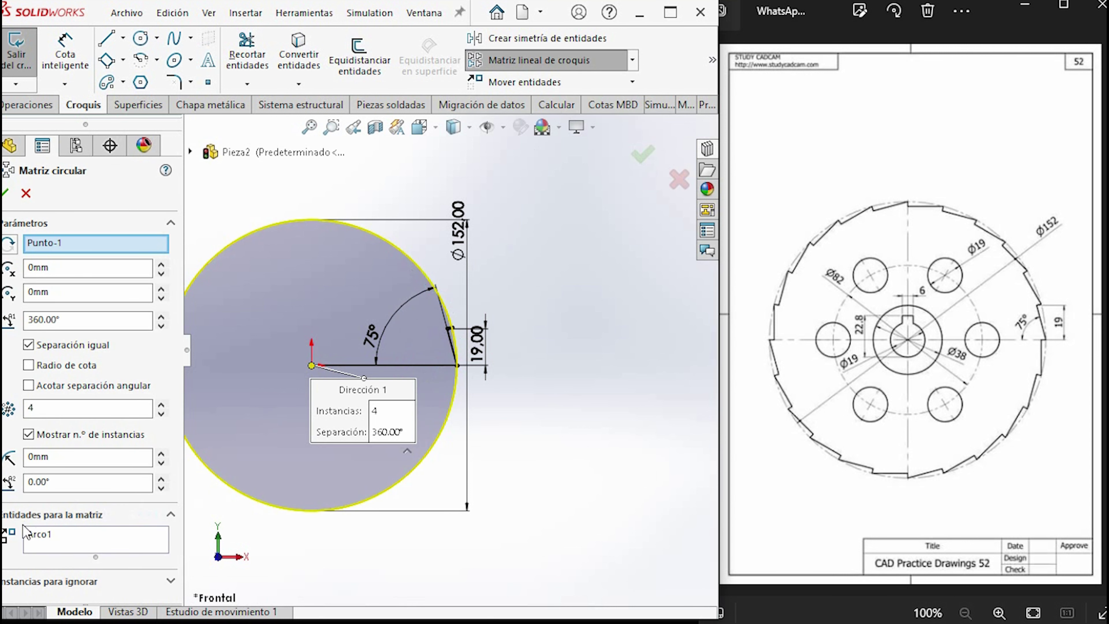
left_click(57, 541)
right_click(57, 541)
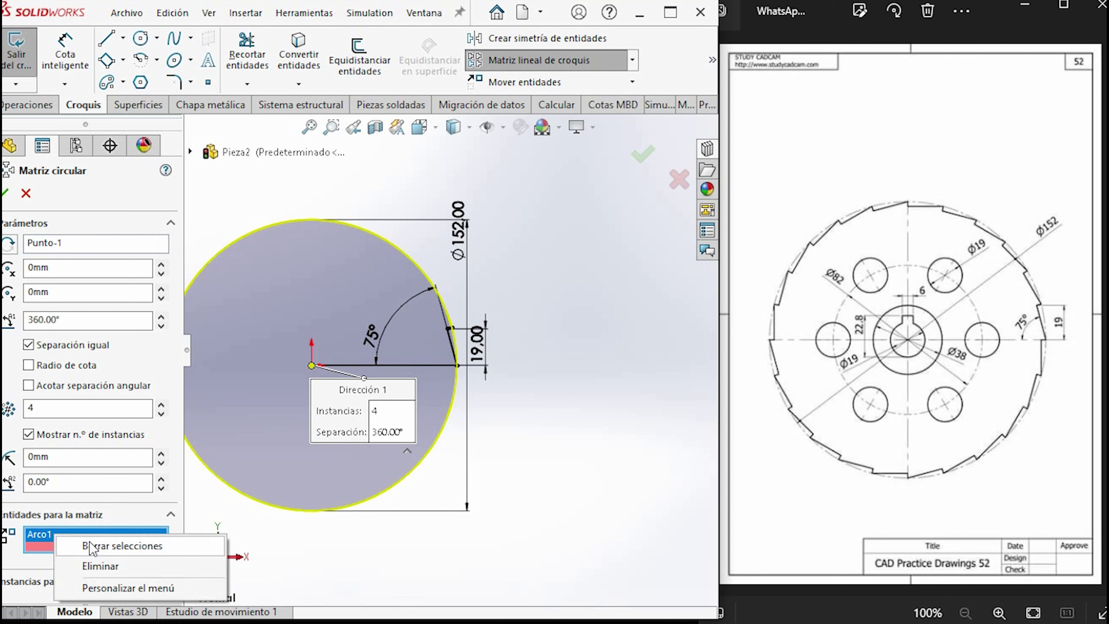
left_click(94, 543)
scroll(480, 367, "down", 2)
scroll(481, 367, "up", 3)
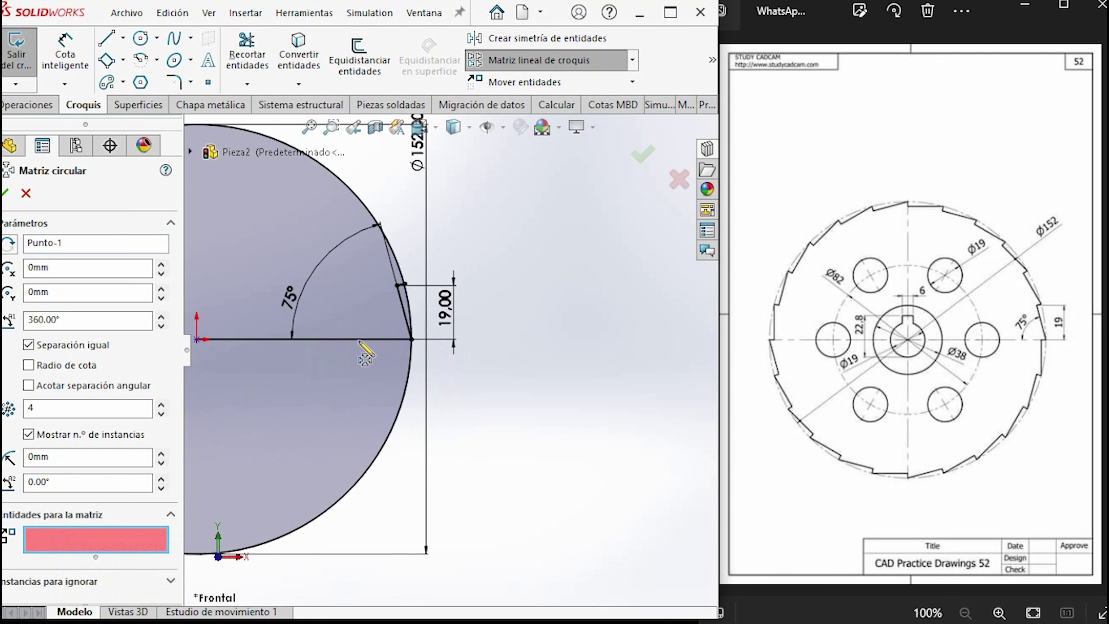
scroll(462, 275, "up", 3)
scroll(505, 254, "up", 2)
Step: Pattern the two notch lines, Línea2 and Línea3, 24 times around the centre
left_click(546, 246)
scroll(534, 207, "down", 2)
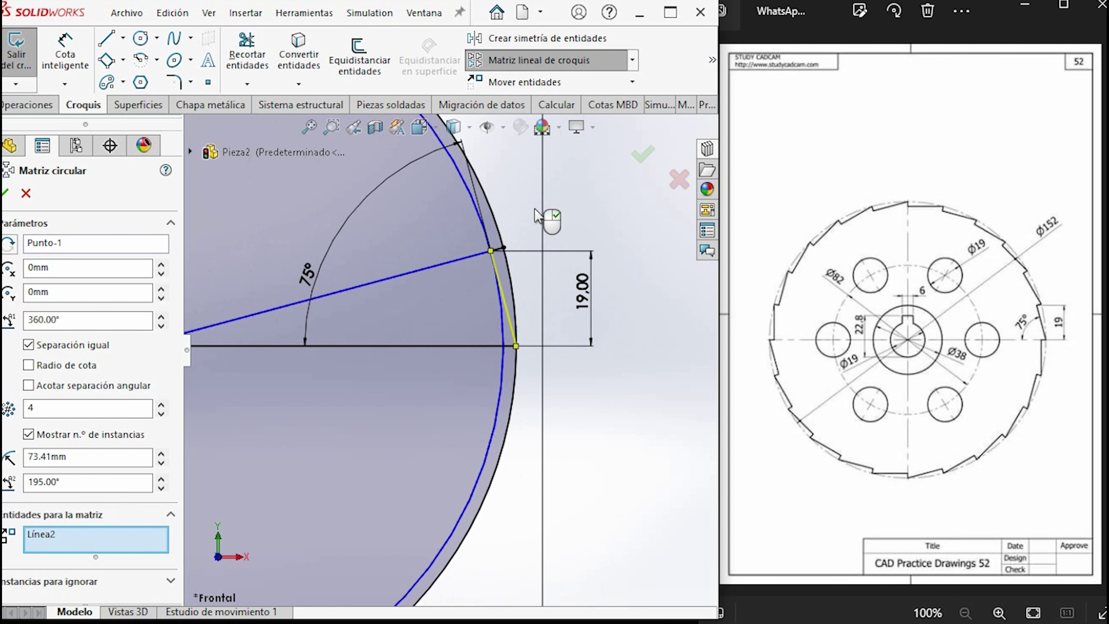
scroll(489, 248, "up", 3)
left_click(493, 293)
type("24")
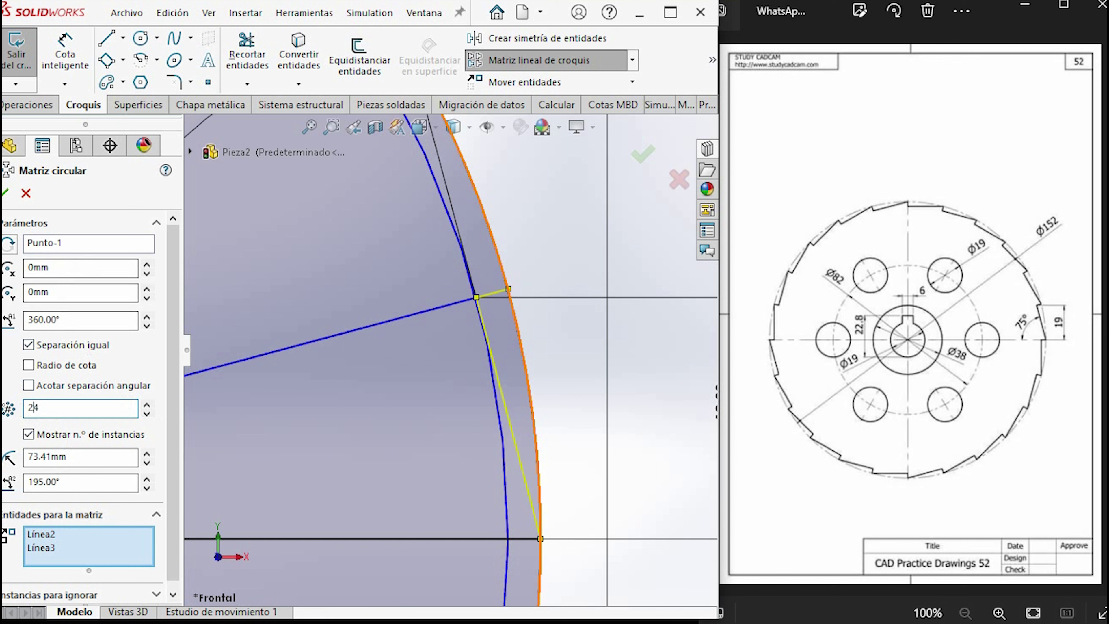
left_click(5, 192)
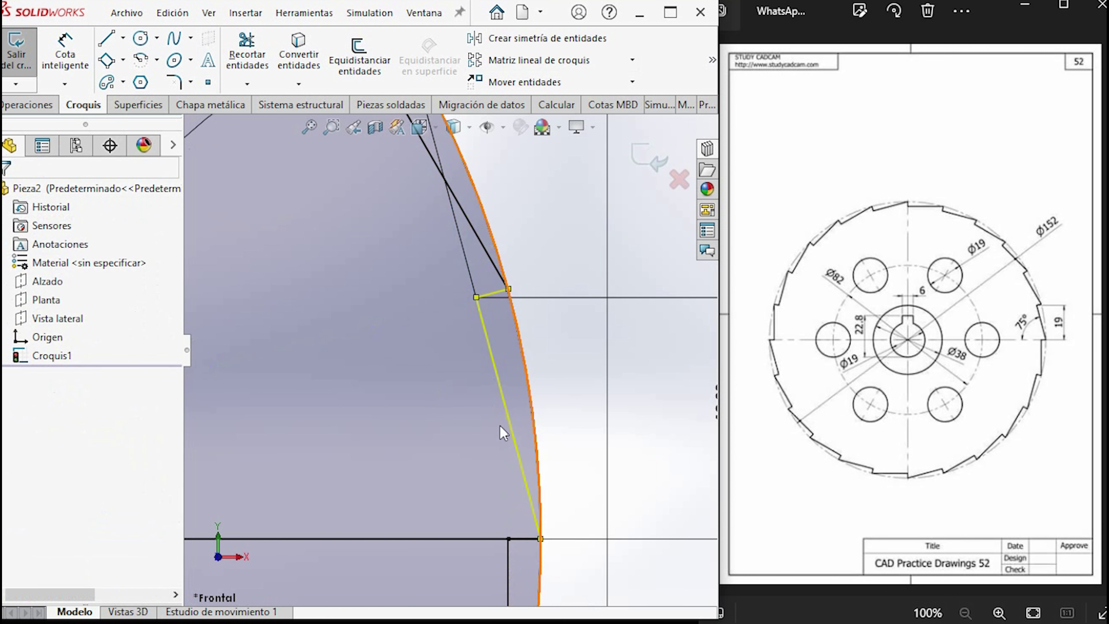
scroll(448, 351, "up", 3)
left_click(410, 195)
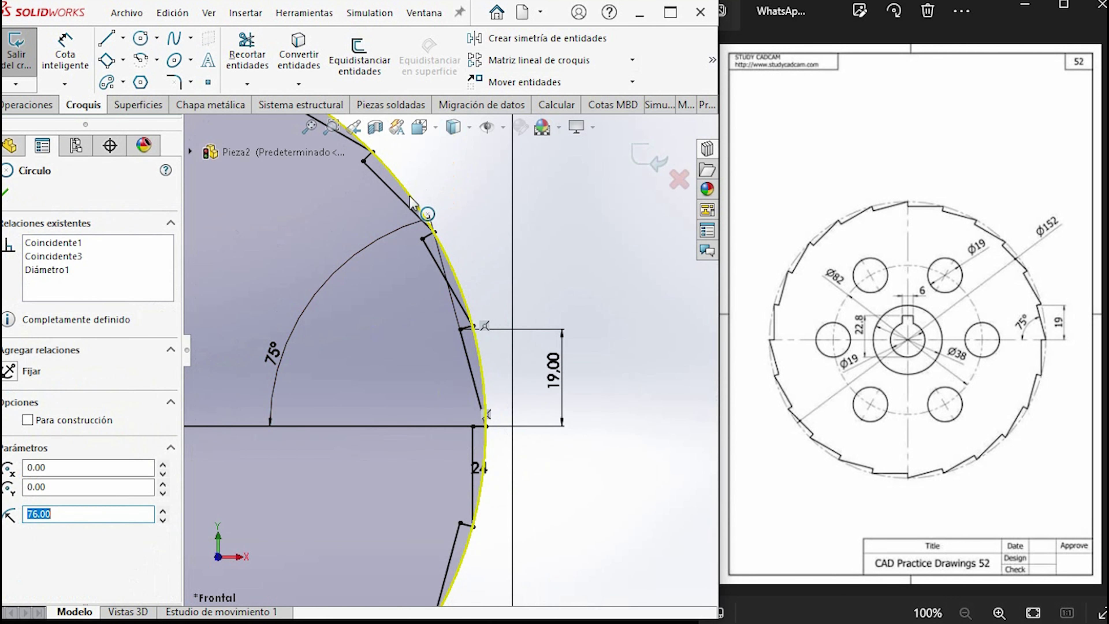
Step: Delete the dimensioned 152 mm outer circle, leaving only the 24-notch rim outline
left_click(5, 193)
key("Delete")
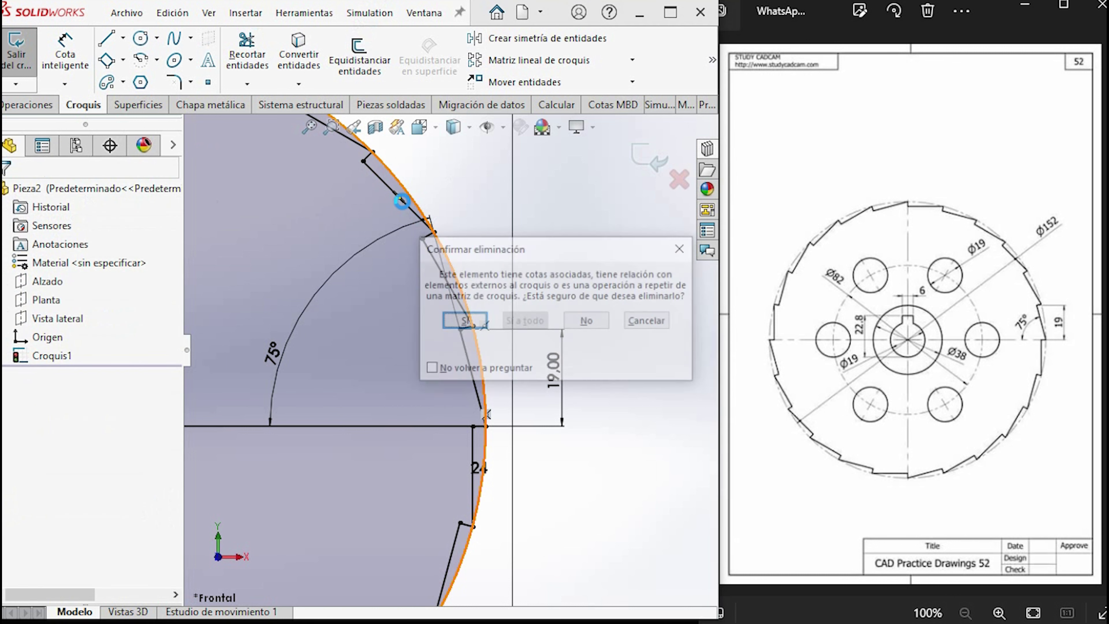
key("Return")
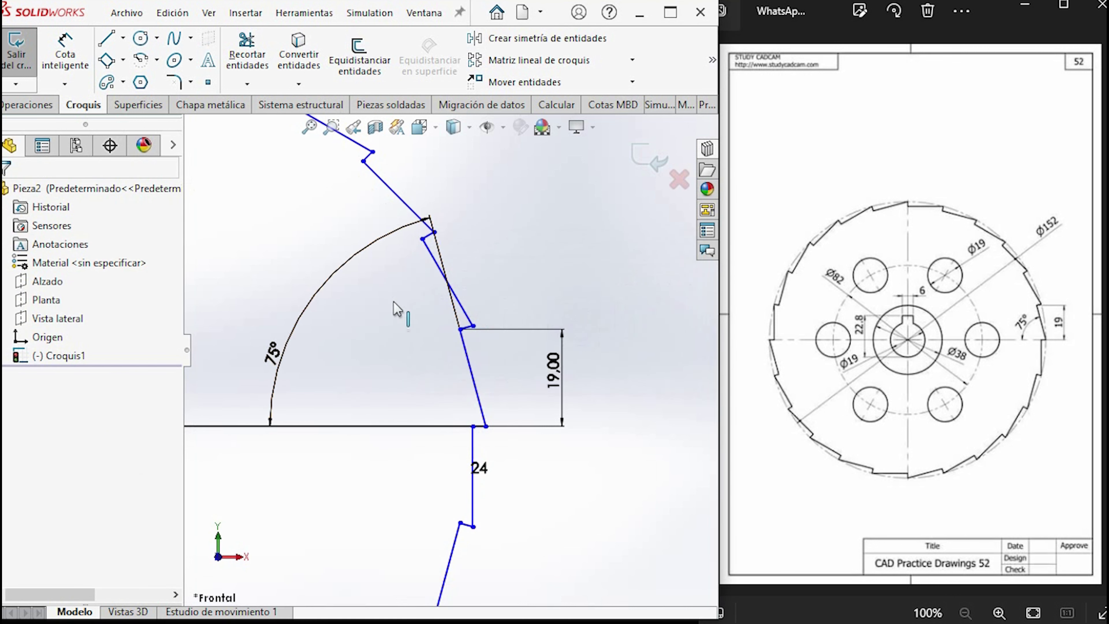
scroll(406, 305, "up", 3)
scroll(396, 460, "up", 2)
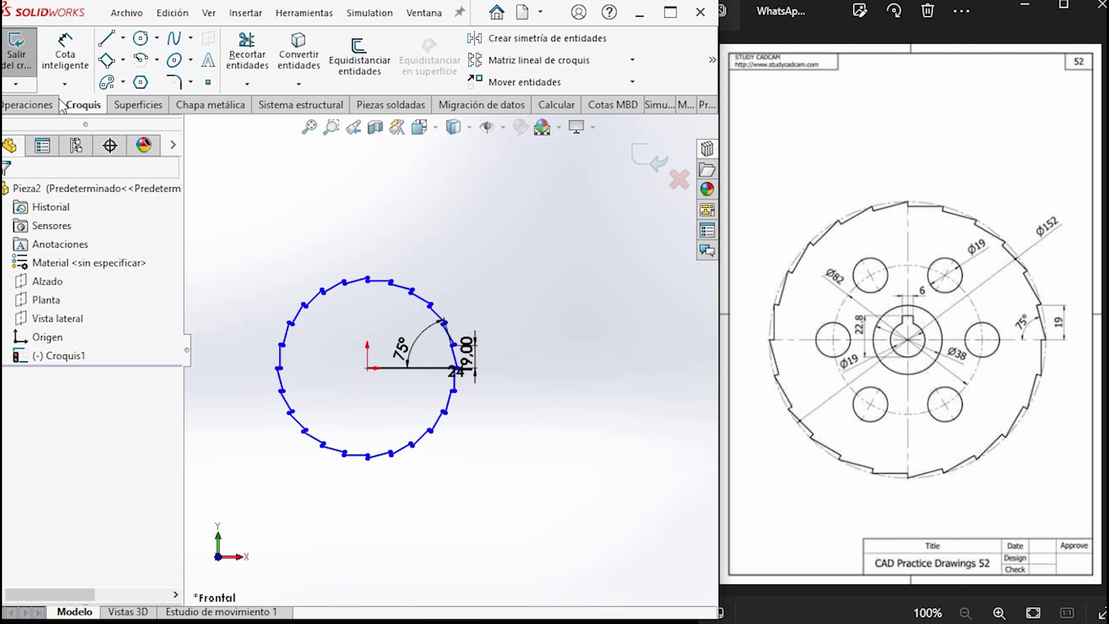
left_click(28, 105)
left_click(93, 108)
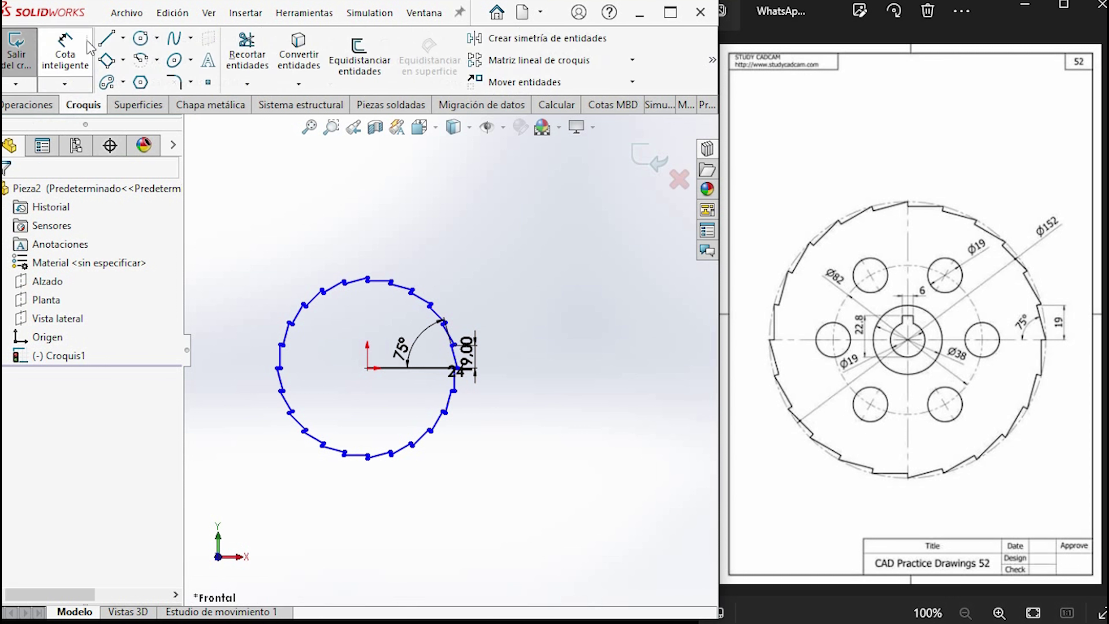
left_click(140, 38)
scroll(372, 374, "down", 1)
scroll(371, 374, "down", 3)
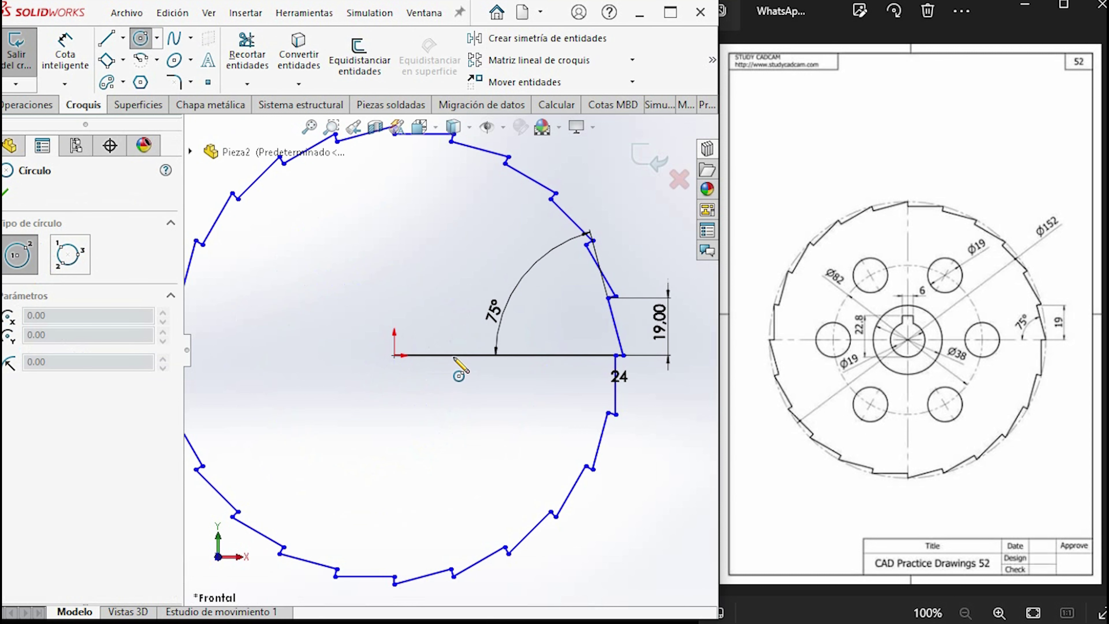
Step: Draw a Ø19 hole on the horizontal line, centred 82/2 (41 mm) from the origin
left_click(481, 354)
left_click(479, 396)
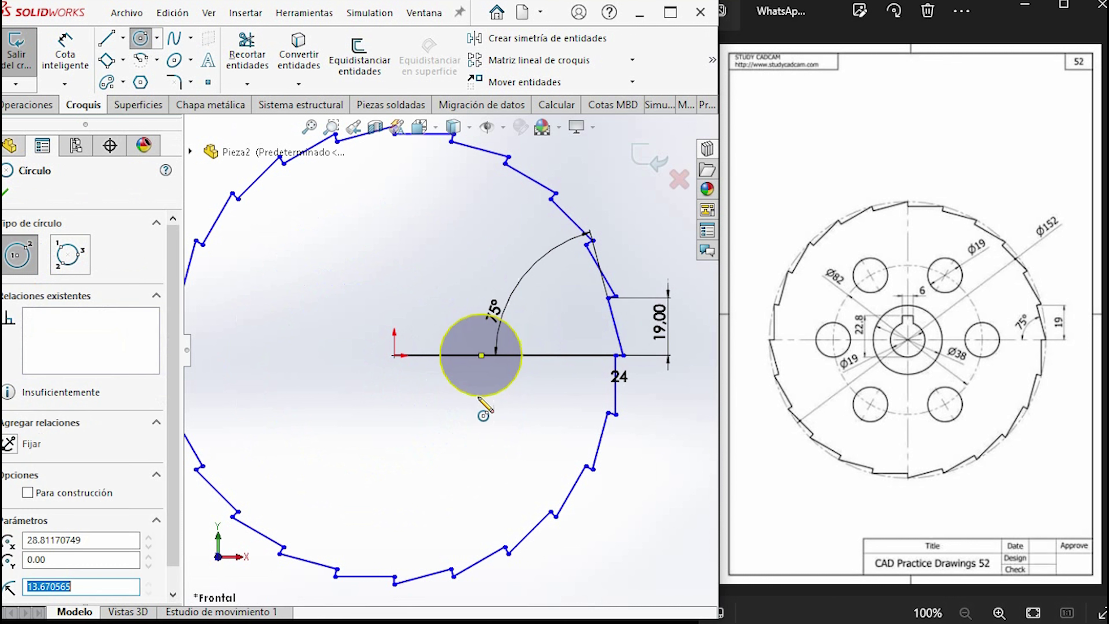
left_click(65, 50)
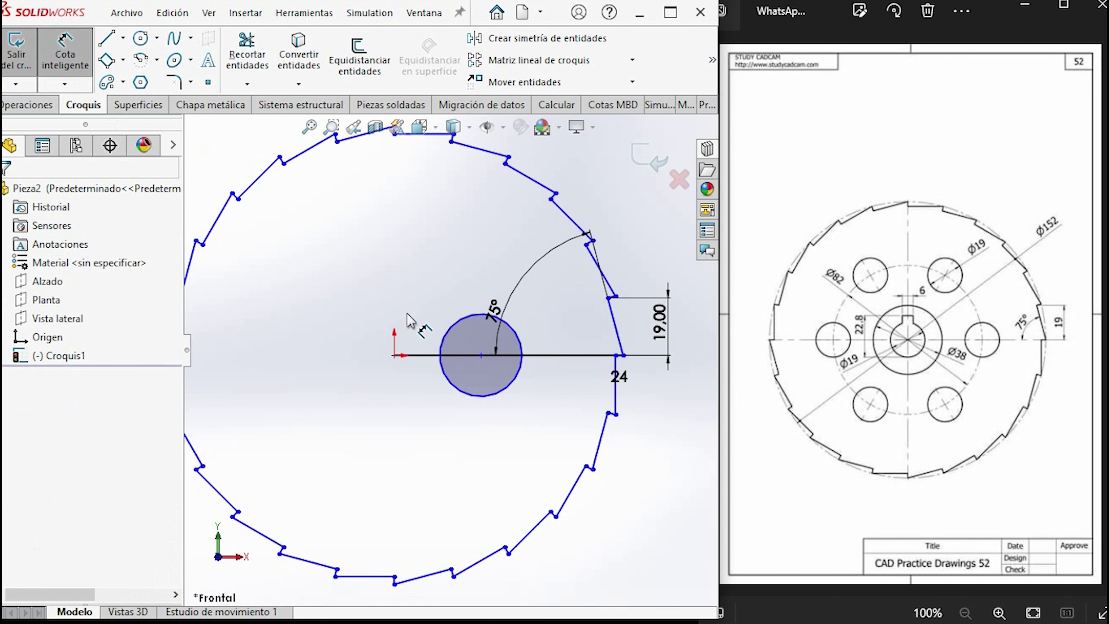
left_click(479, 315)
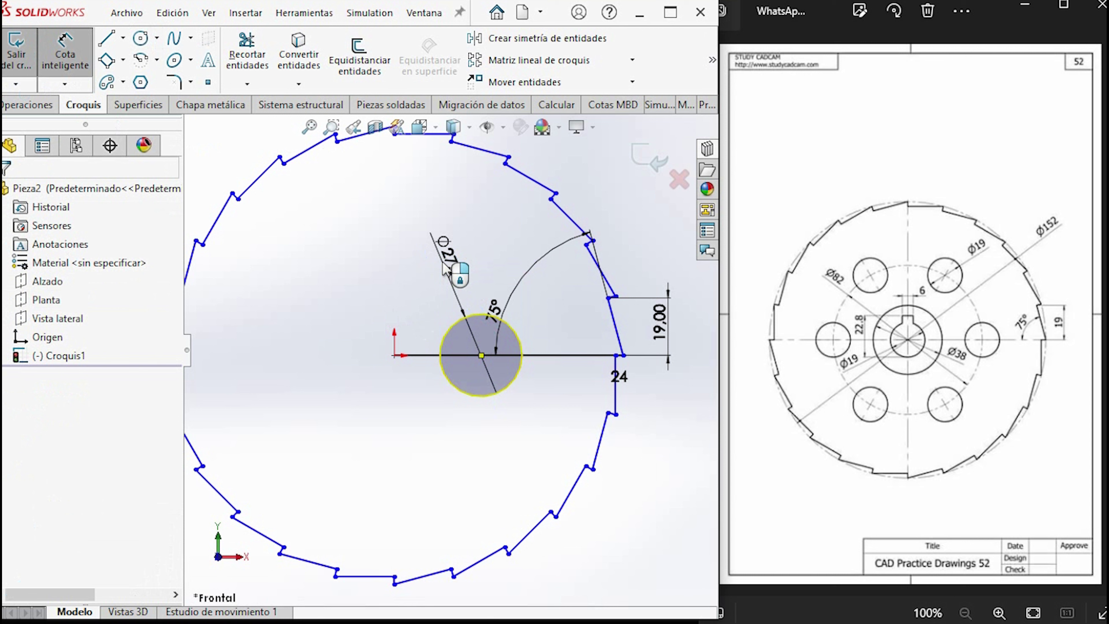
left_click(445, 267)
type("19")
key("Return")
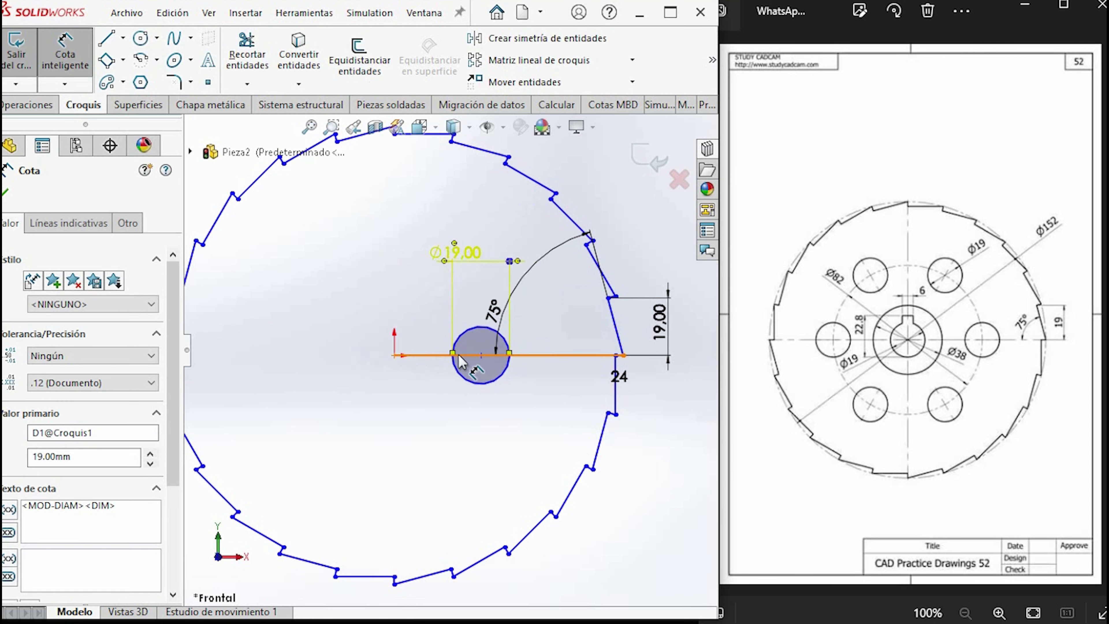
left_click(481, 355)
left_click(394, 356)
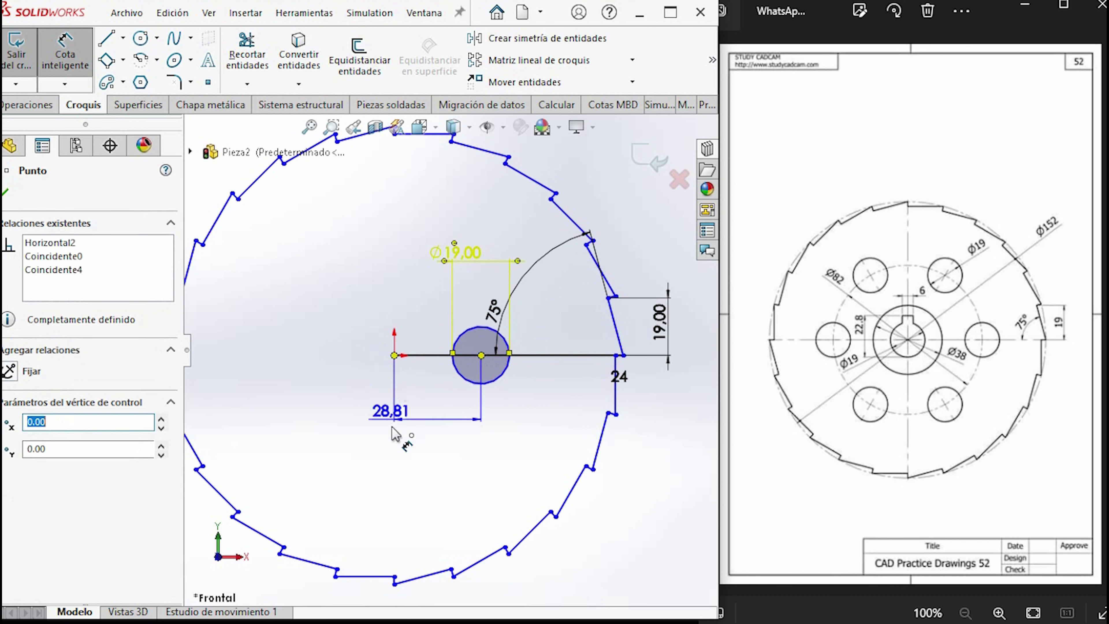
left_click(393, 438)
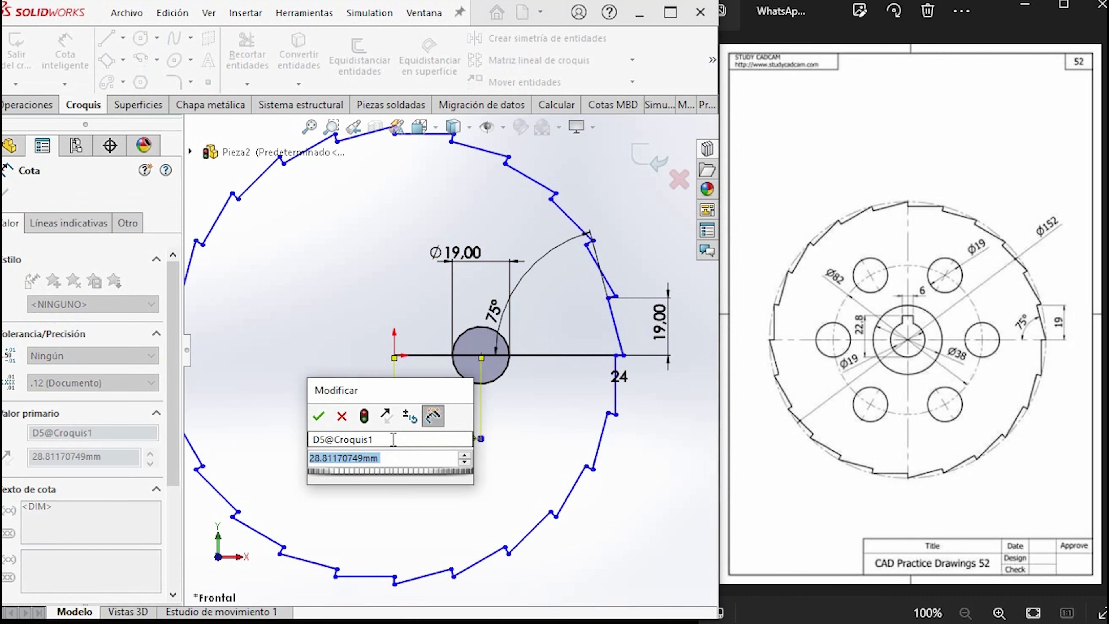
type("82/")
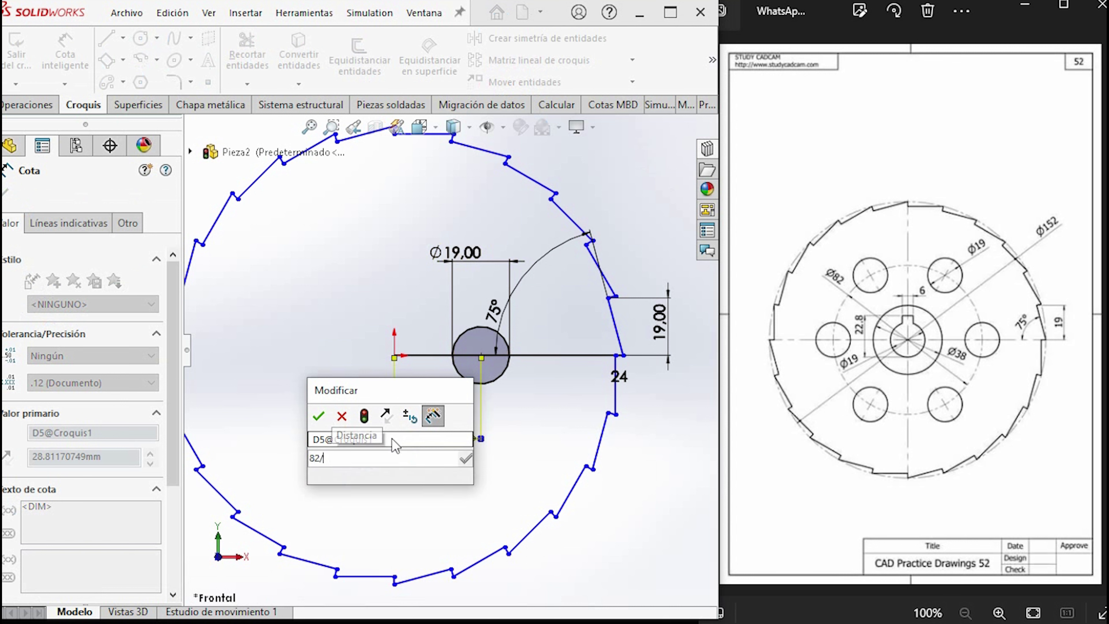
type("2")
key("Return")
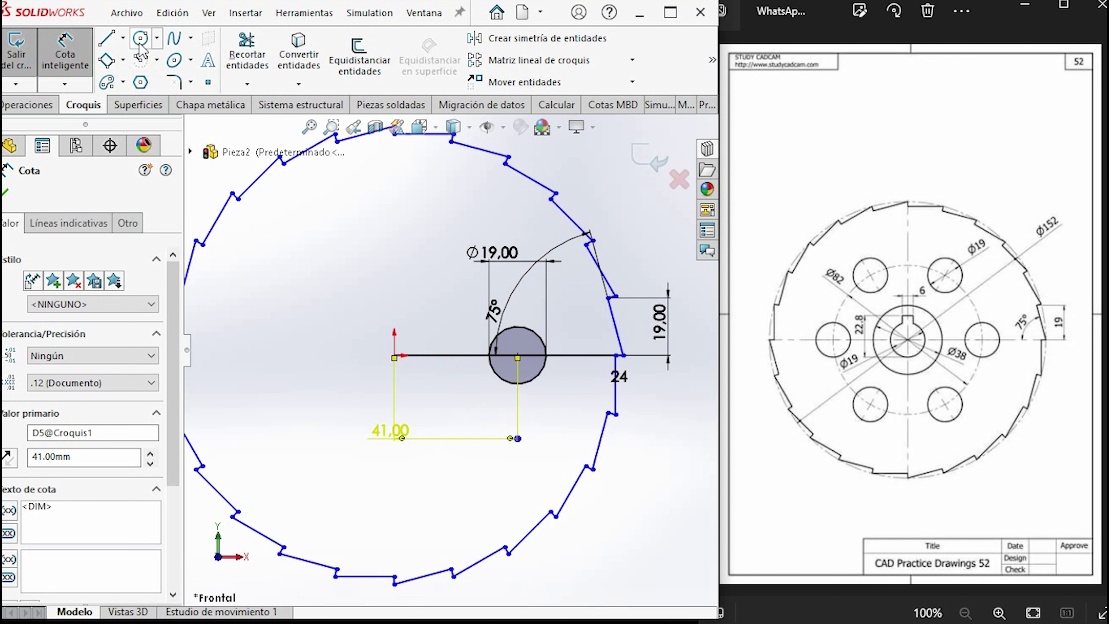
Step: Draw a second circle at the origin and dimension its diameter to 19 mm
key("c")
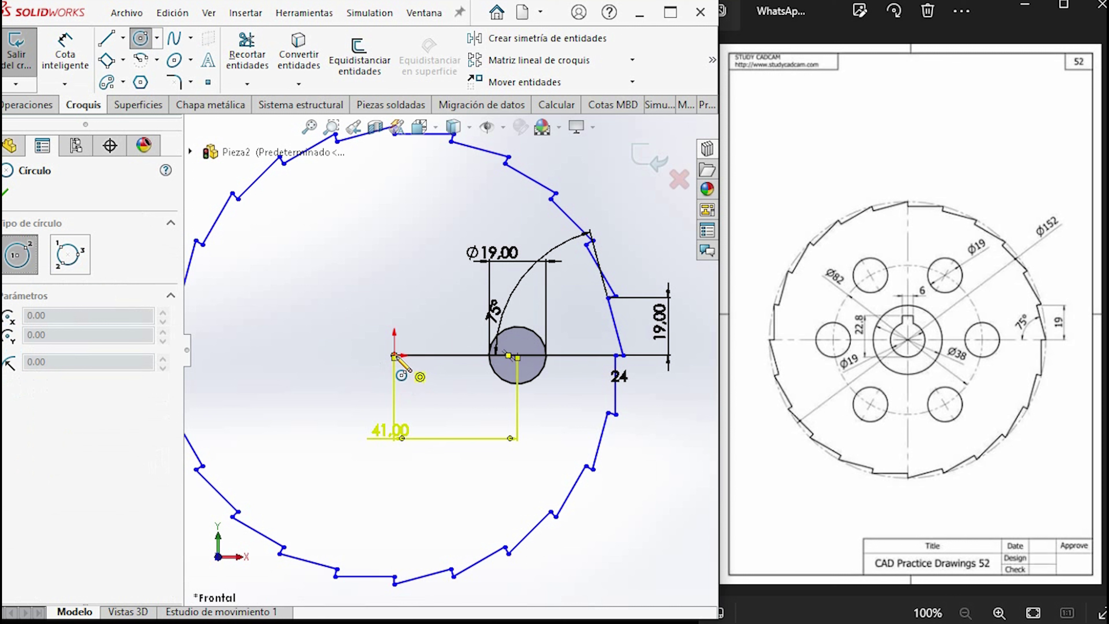
left_click(394, 355)
left_click(406, 393)
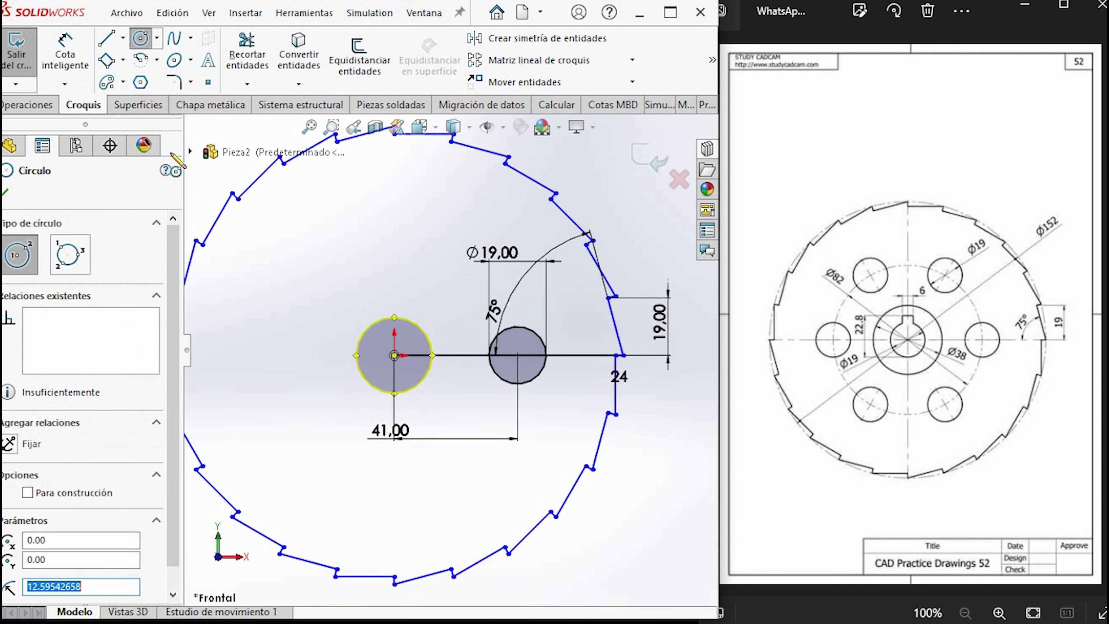
left_click(65, 53)
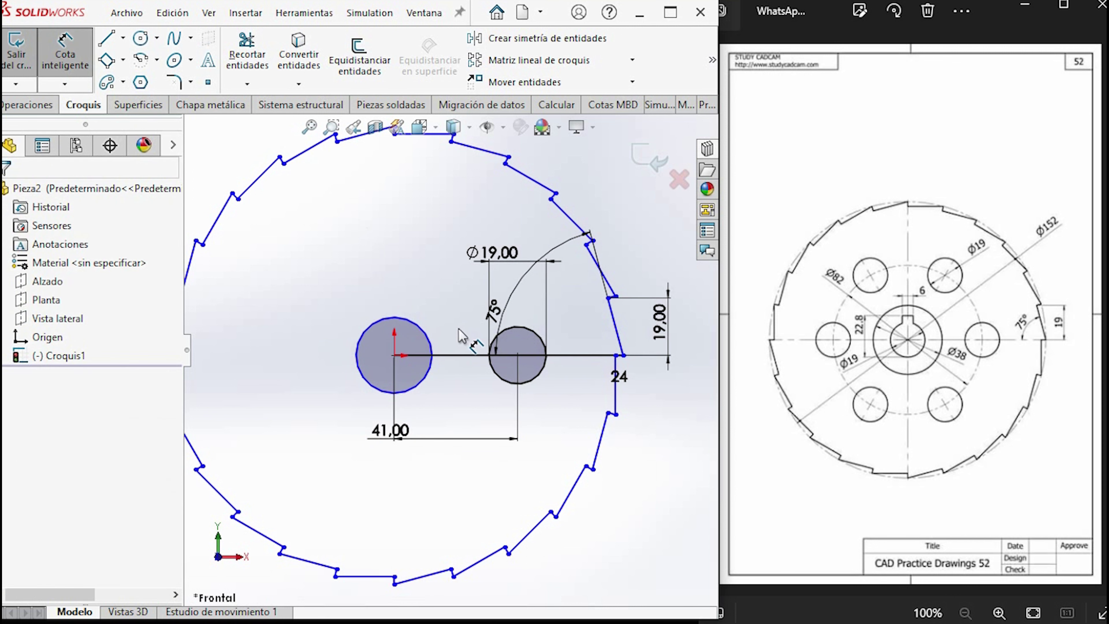
left_click(426, 337)
left_click(390, 245)
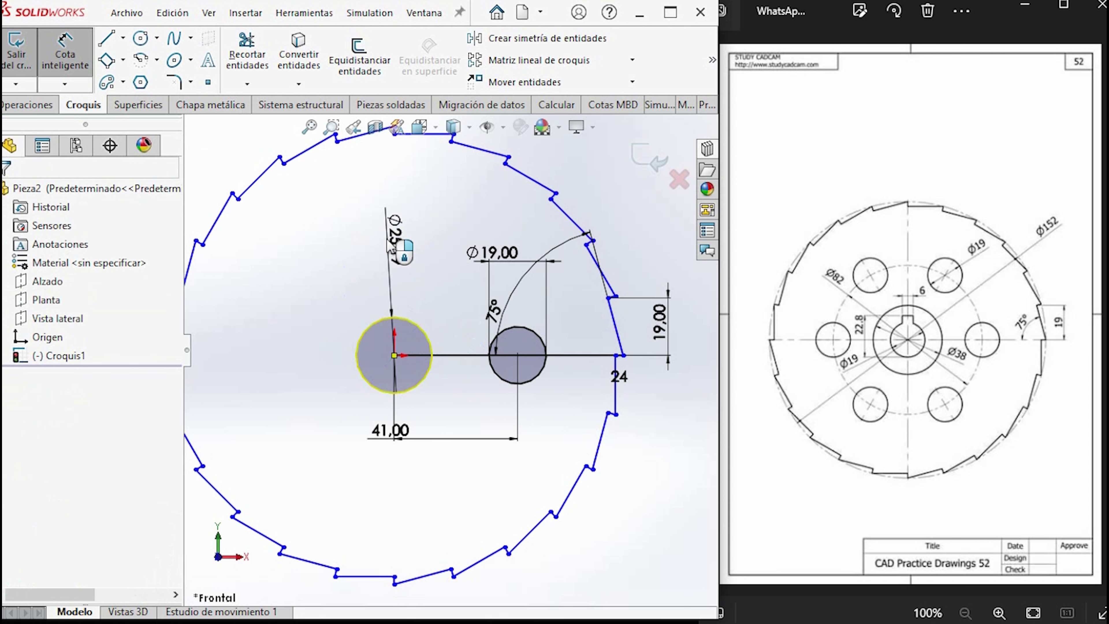
left_click(389, 247)
type("19")
key("Return")
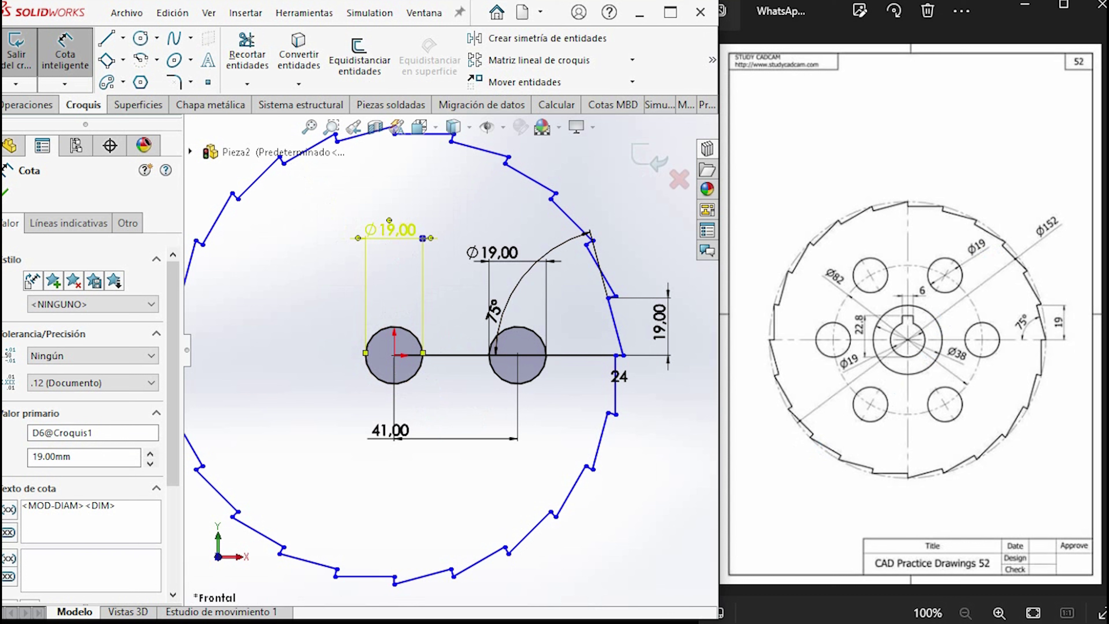
scroll(912, 323, "up", 2)
scroll(912, 323, "up", 1)
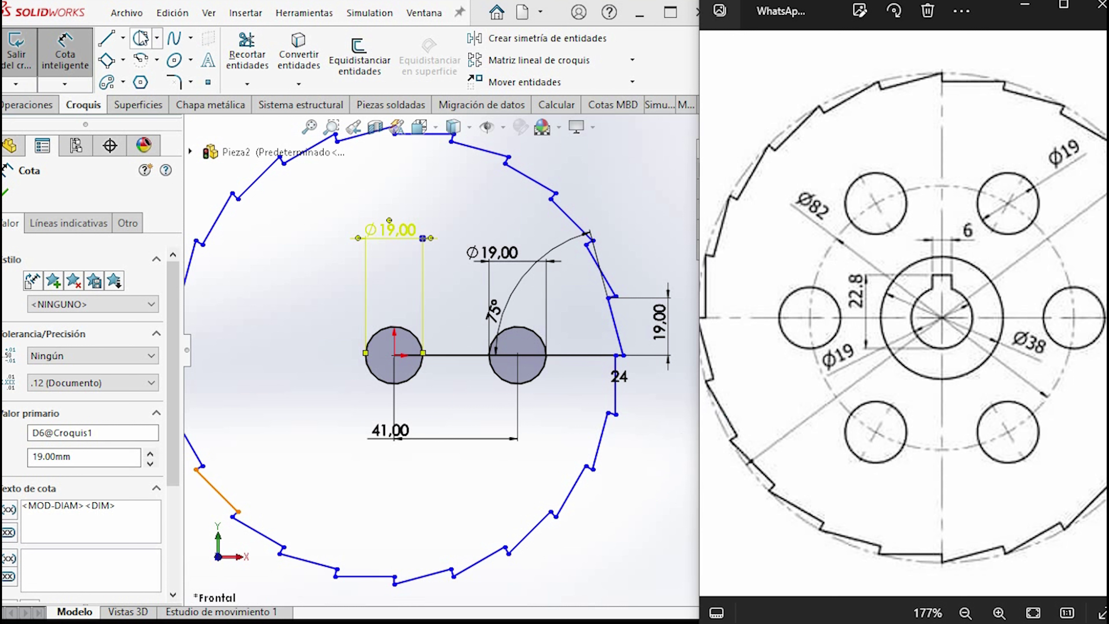
Step: Draw a short horizontal line above the central circle and dimension it 6 mm wide
left_click(129, 42)
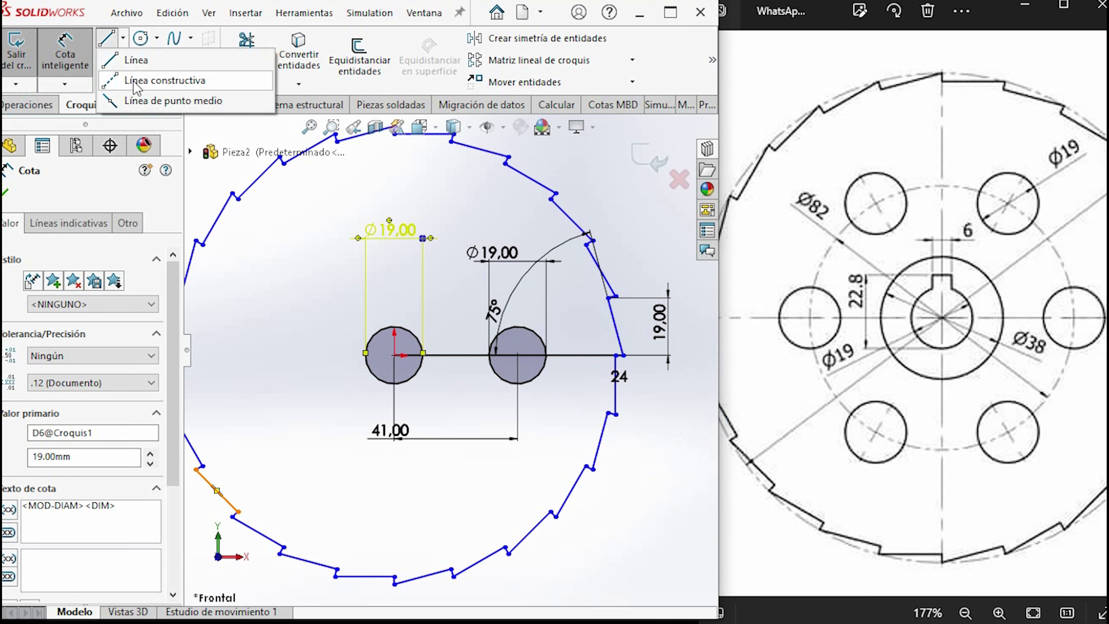
key("l")
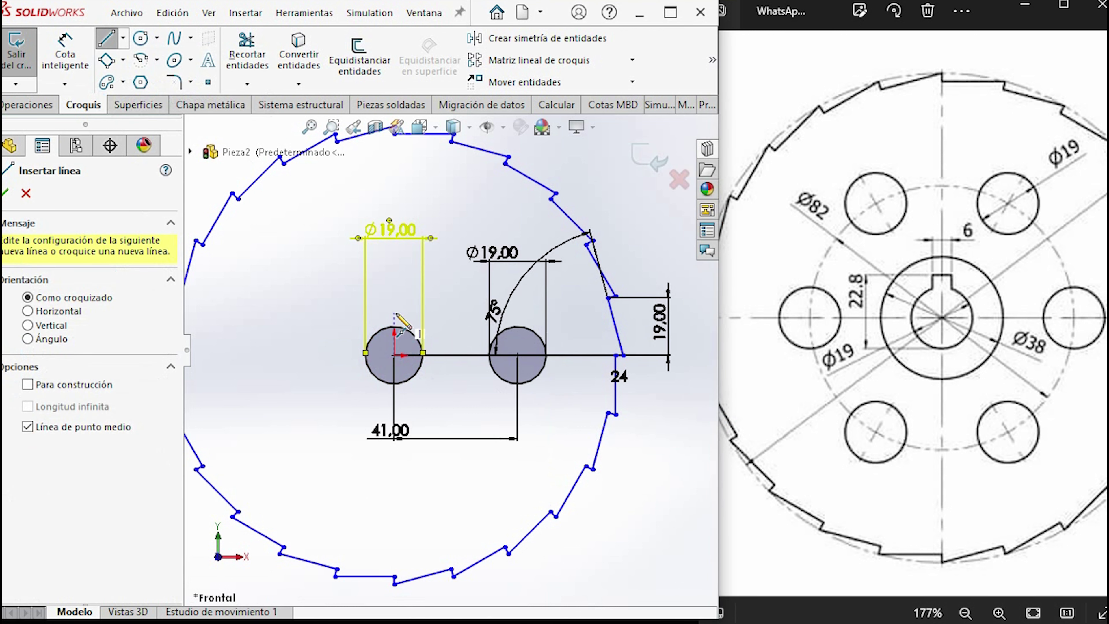
left_click(394, 312)
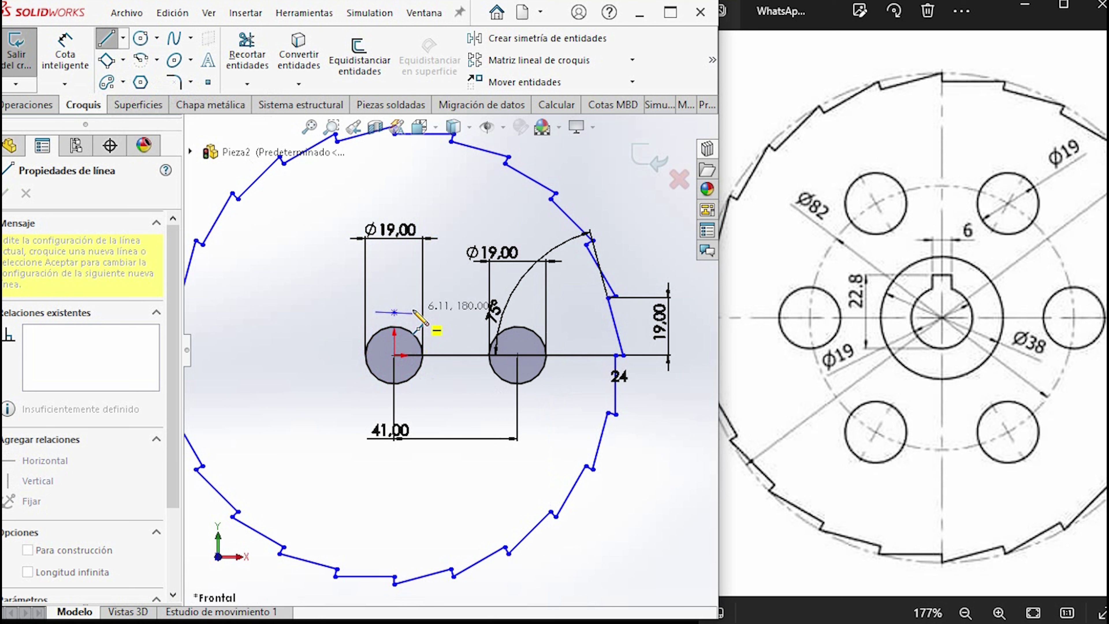
left_click(413, 313)
key("Escape")
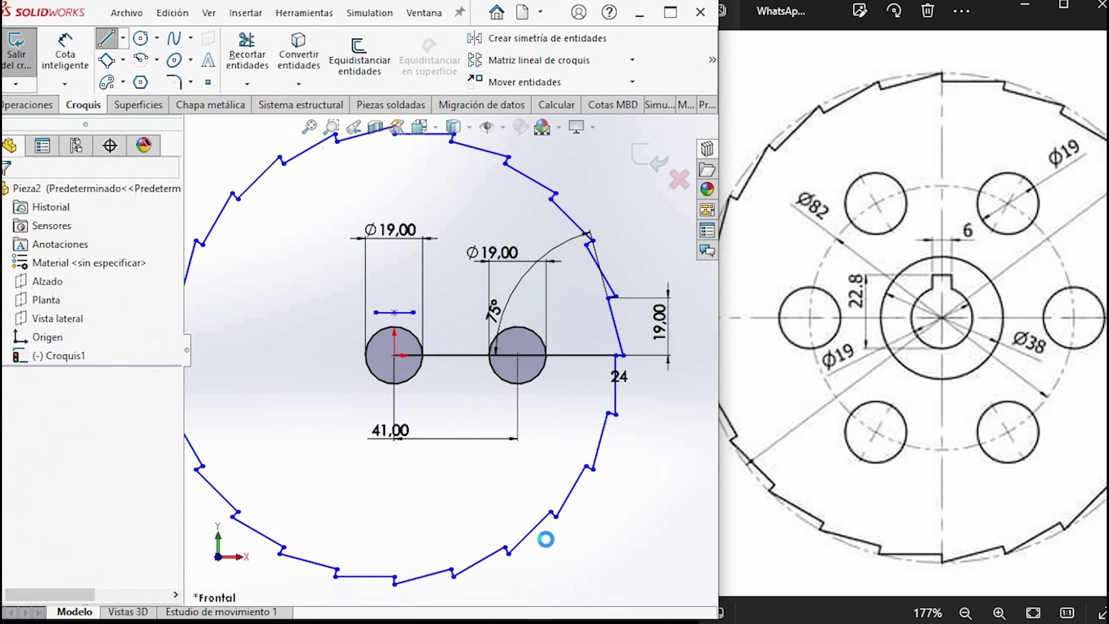
left_click(394, 313)
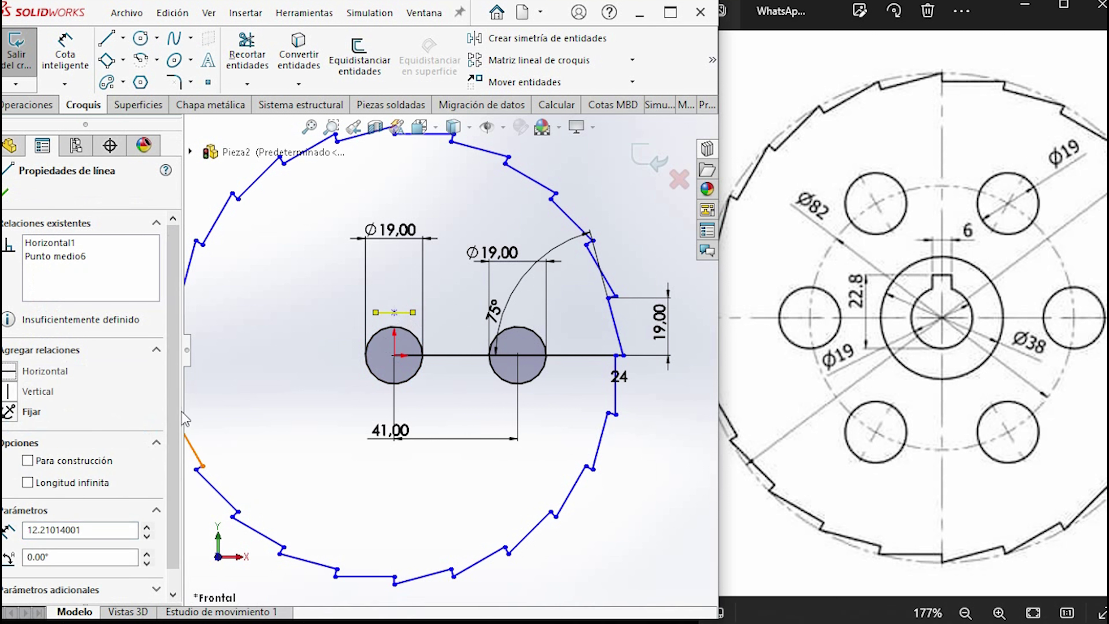
left_click(69, 54)
left_click(394, 312)
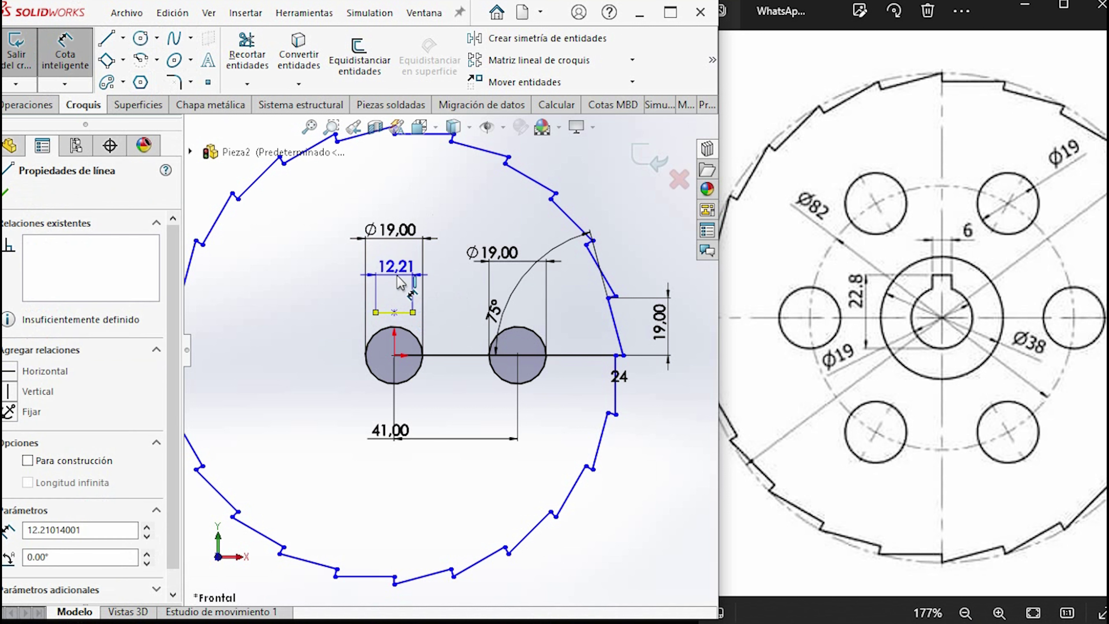
left_click(399, 282)
type("6")
key("Return")
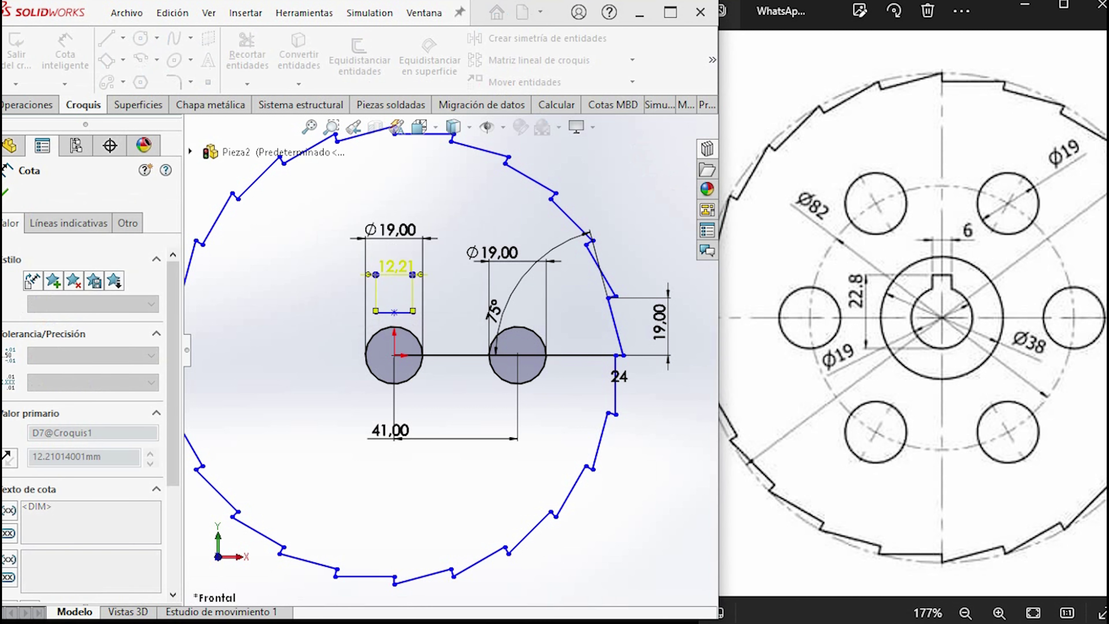
Step: Add a Vertical relation between the 6 mm line's midpoint and the circle centre
scroll(395, 355, "up", 2)
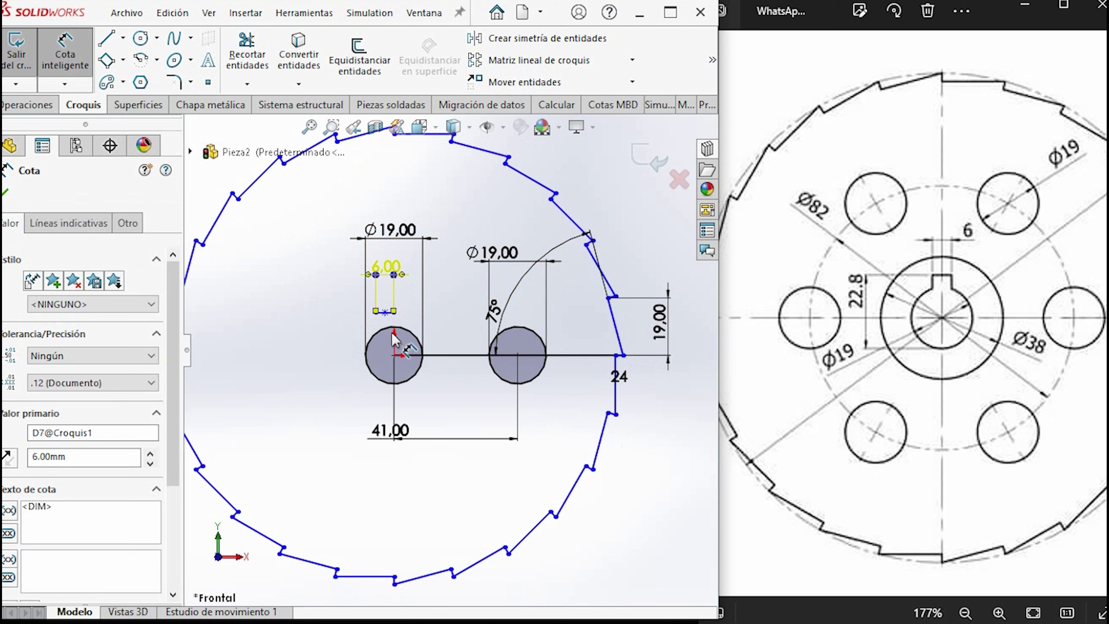
scroll(395, 355, "up", 3)
scroll(426, 366, "down", 5)
scroll(445, 367, "down", 3)
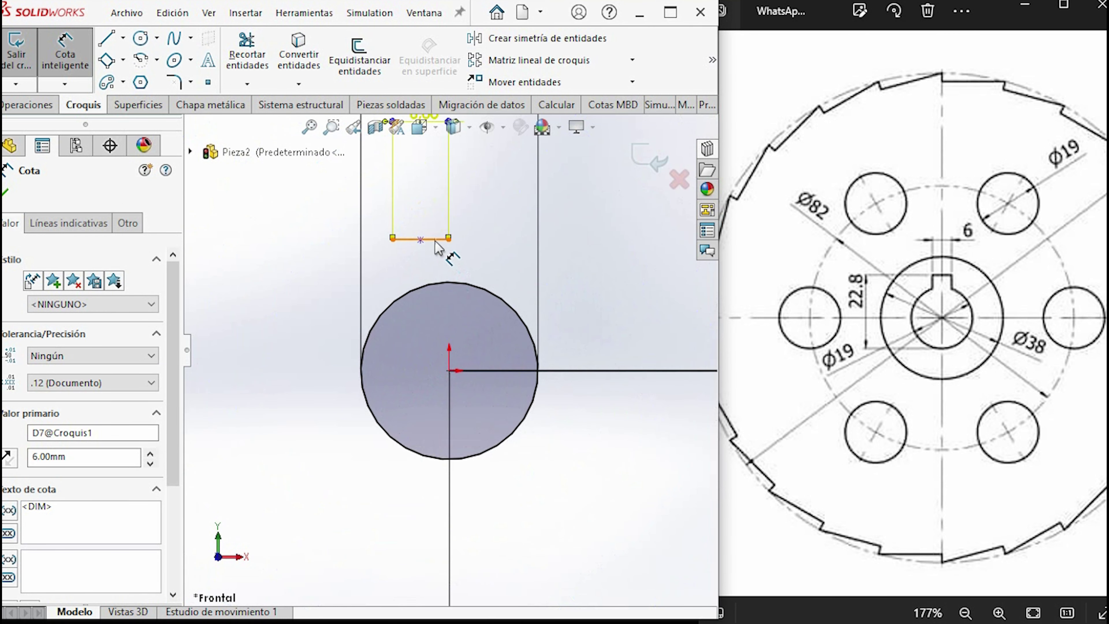
left_click(420, 240)
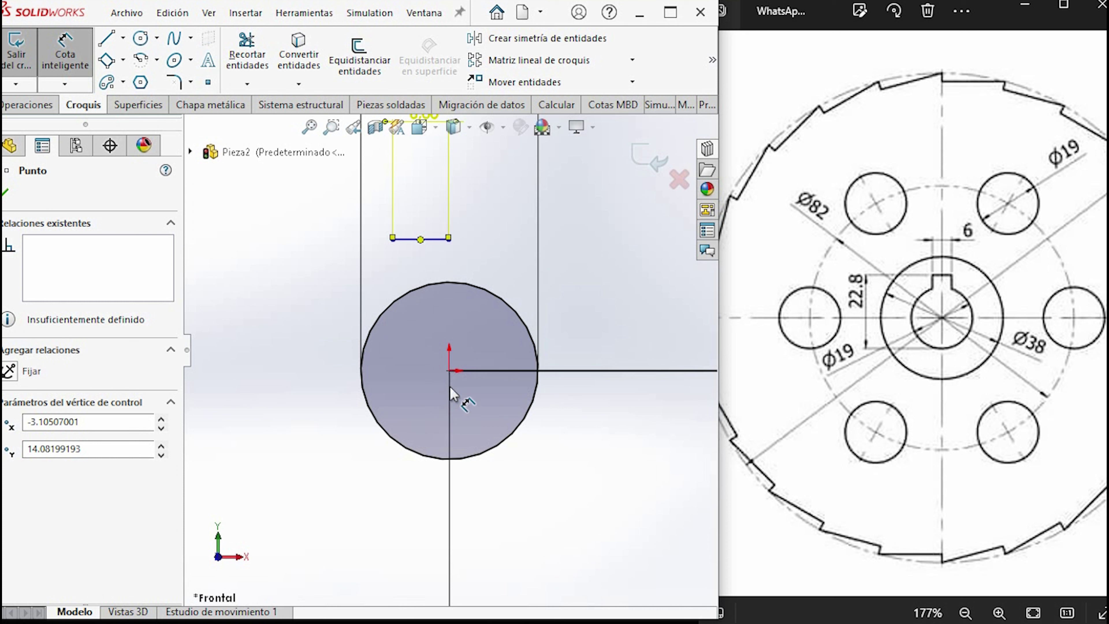
left_click(449, 371)
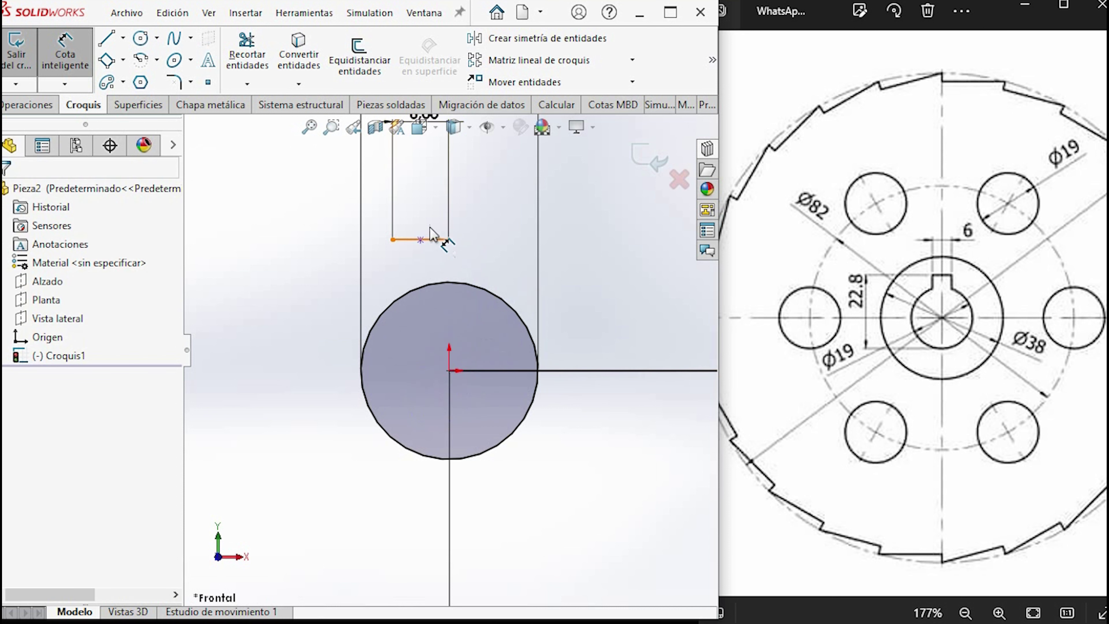
left_click(420, 240)
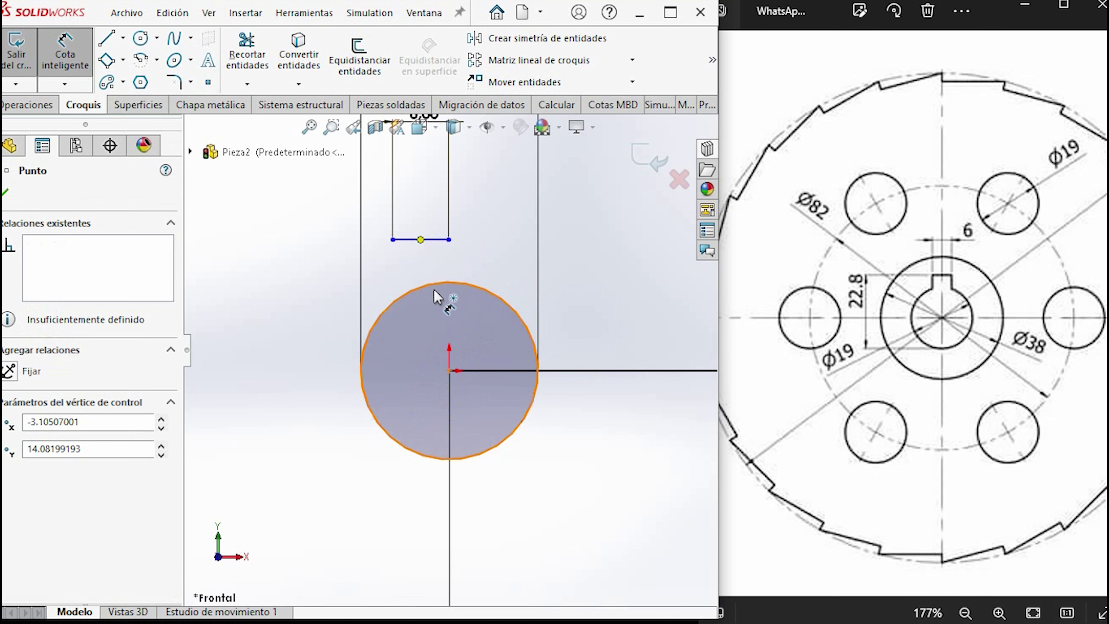
left_click(449, 371)
key("Escape")
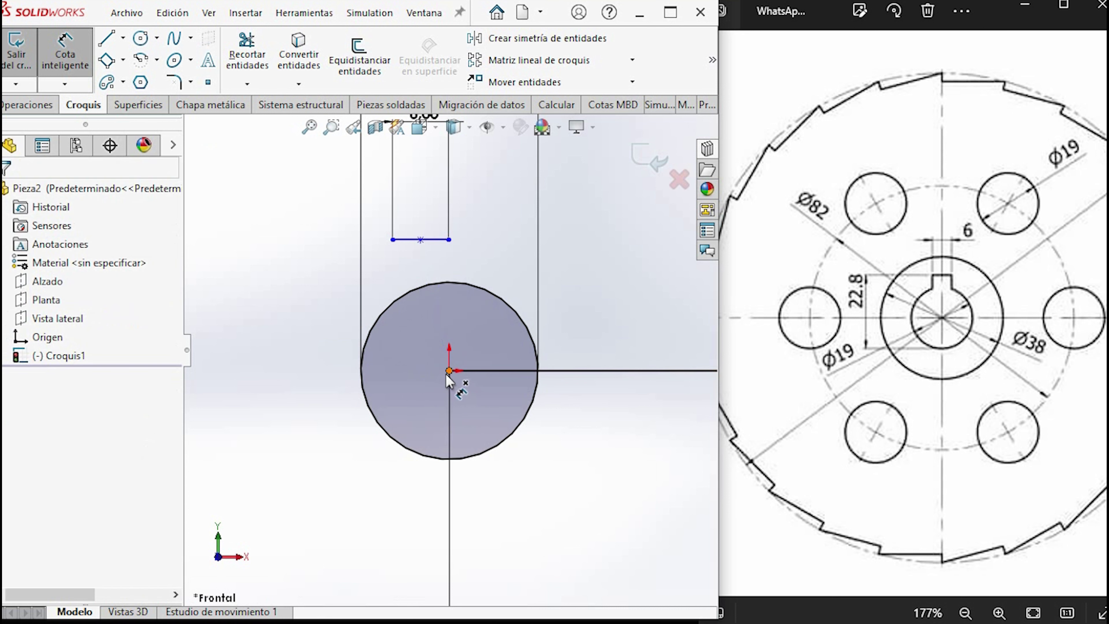
key("Escape")
left_click(421, 239)
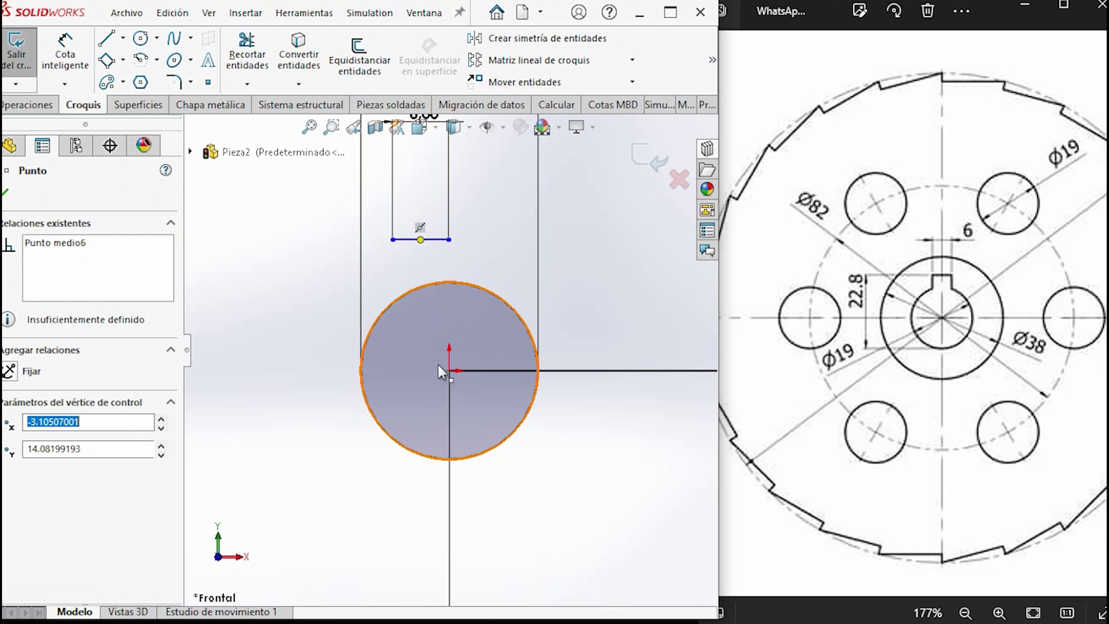
left_click(449, 371, "ctrl")
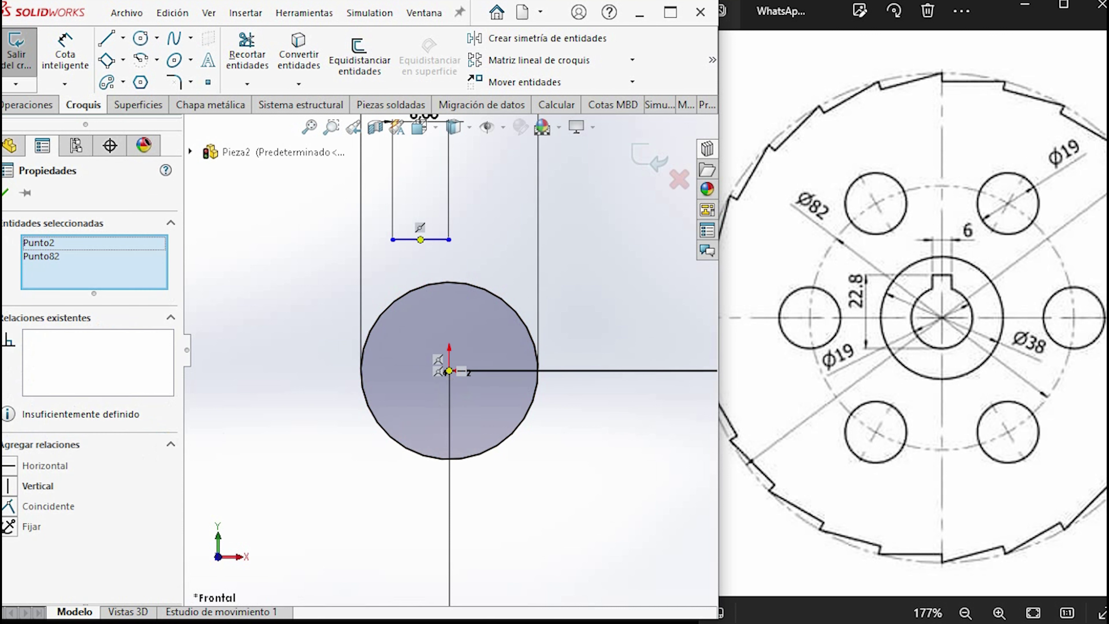
left_click(18, 486)
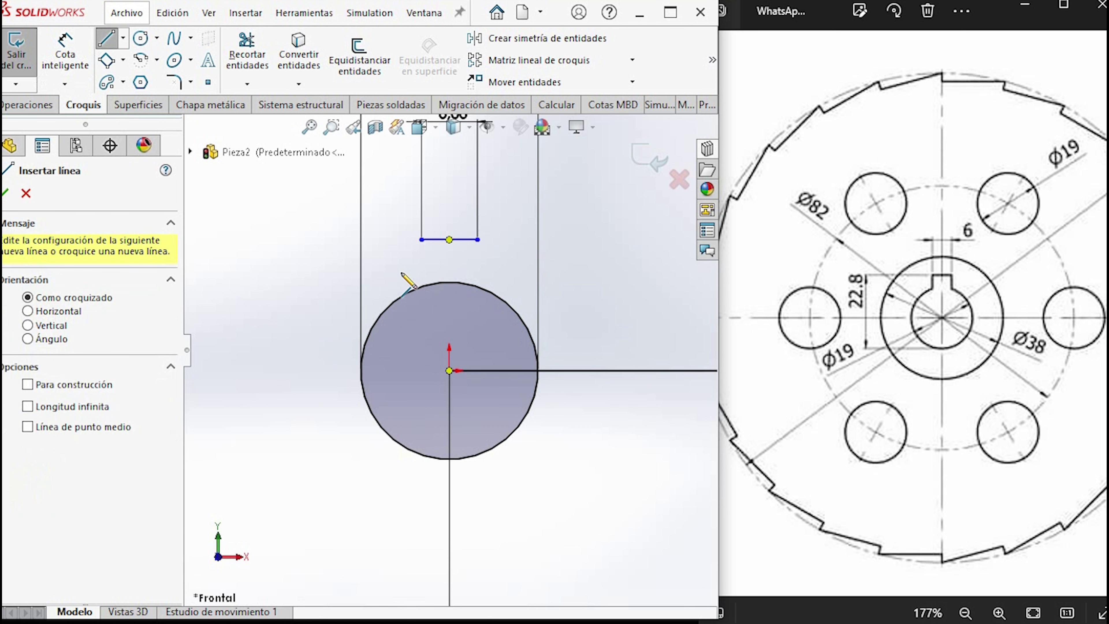
Step: Draw the keyway's two vertical sides from the 6 mm line's ends down to the circle
left_click_drag(421, 240, 422, 287)
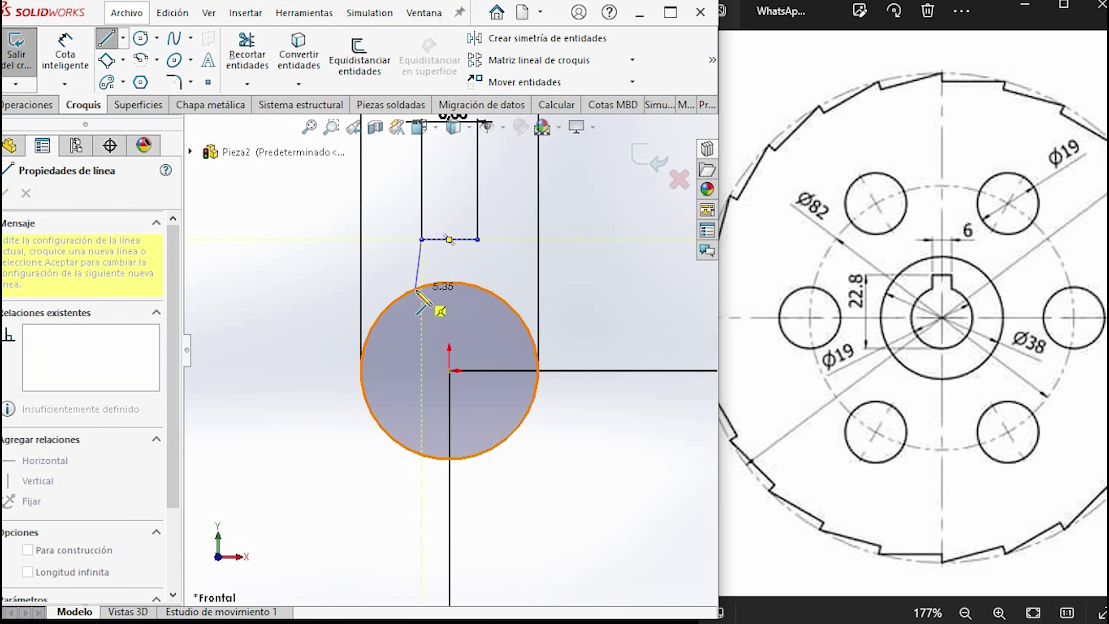
key("Escape")
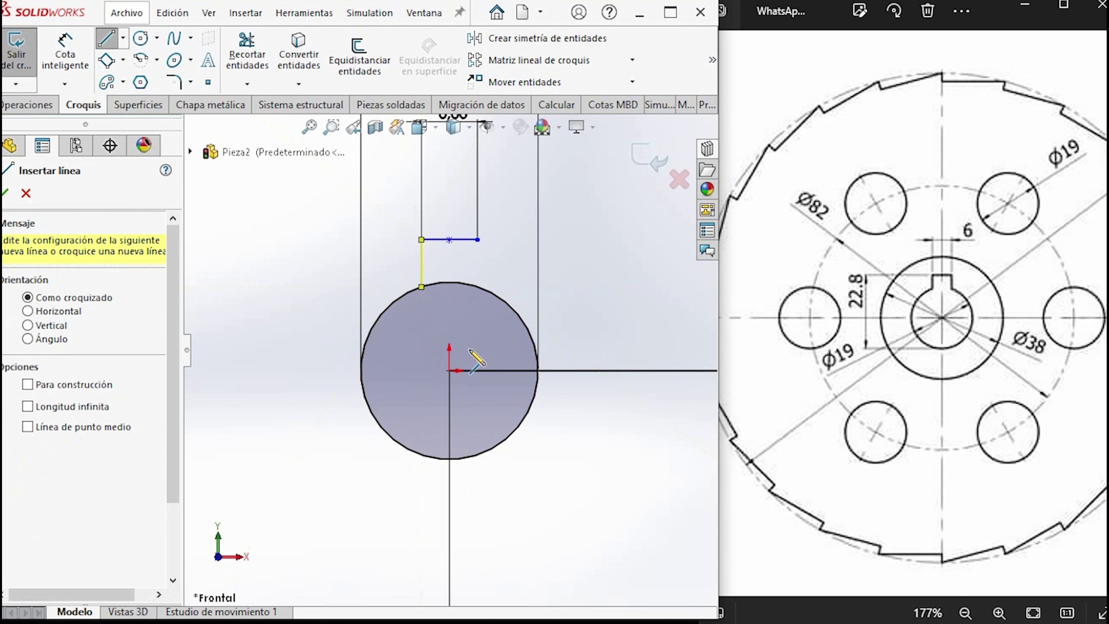
key("Escape")
key("Return")
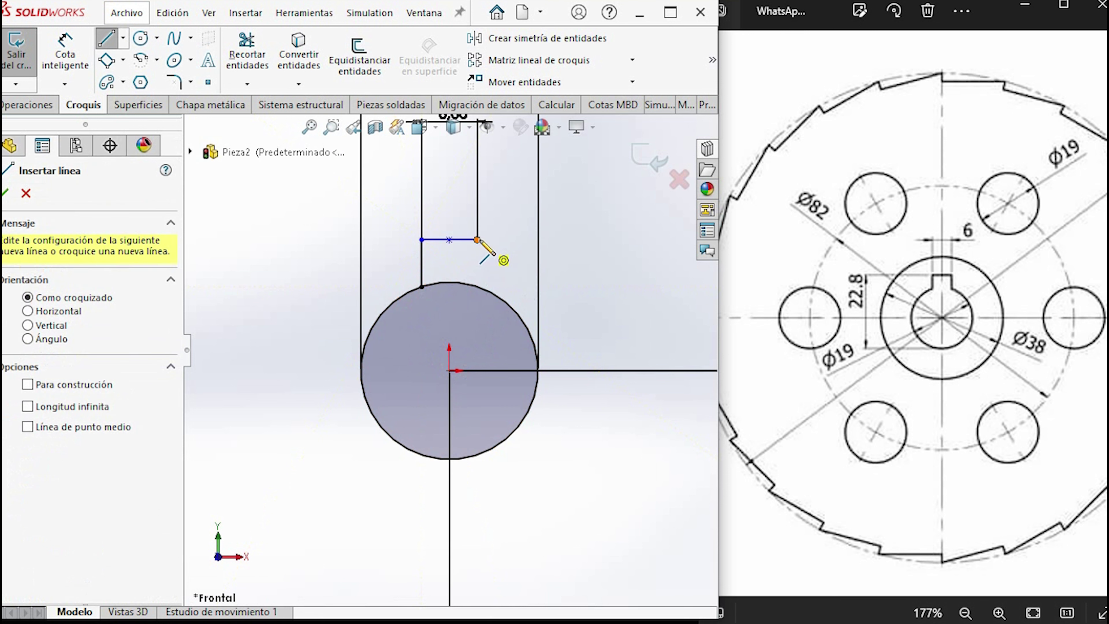
left_click_drag(476, 239, 477, 287)
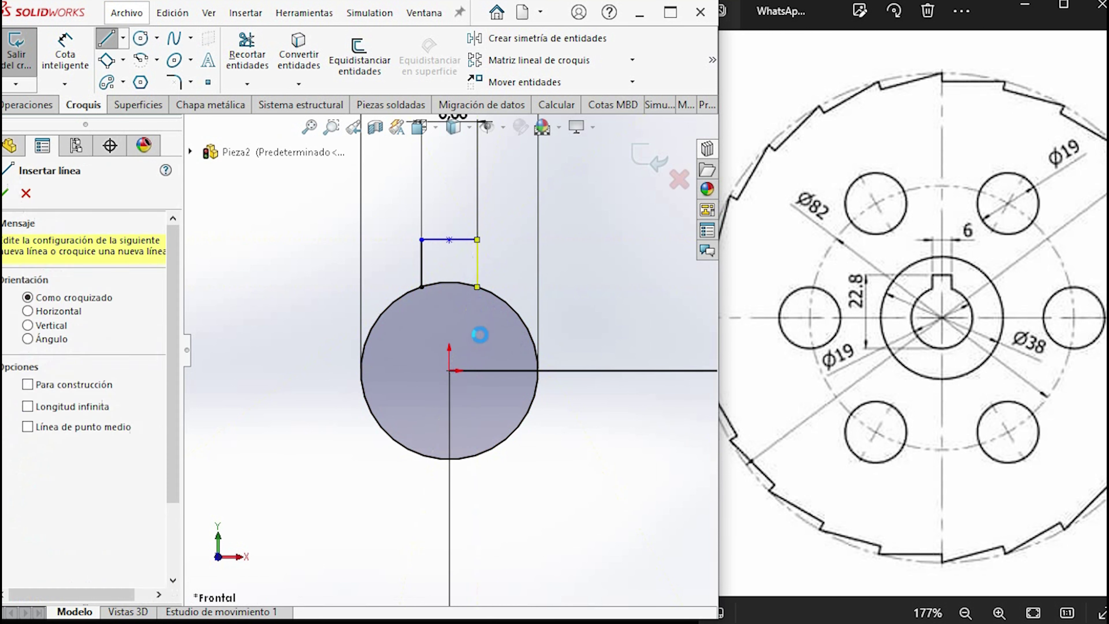
key("Escape")
Step: Trim away the central circle's arc between the keyway sides
left_click(246, 53)
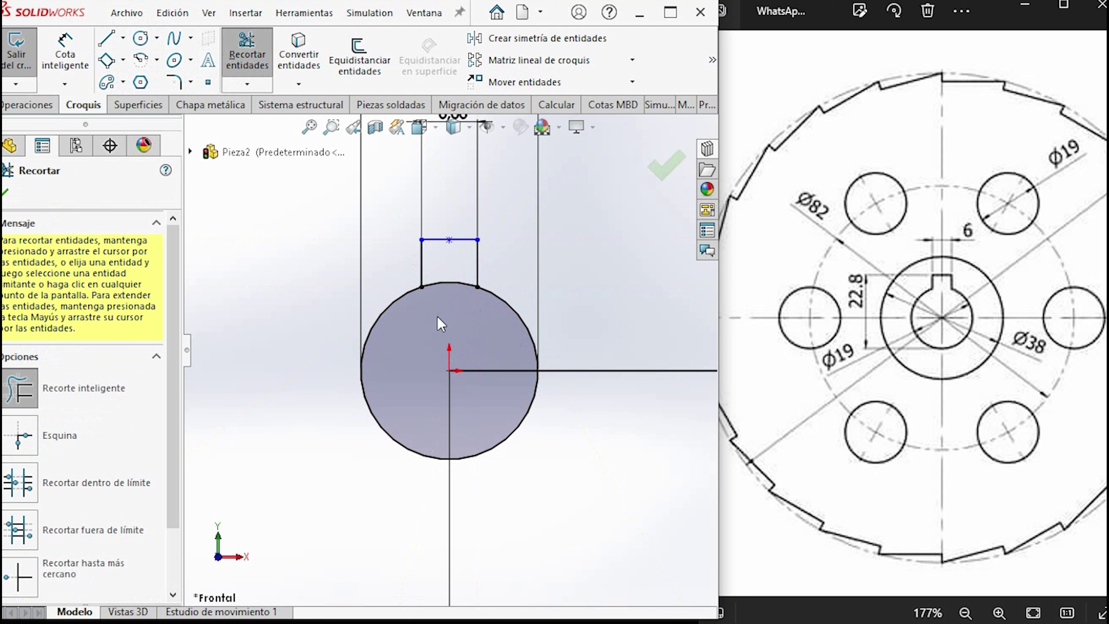
left_click(452, 282)
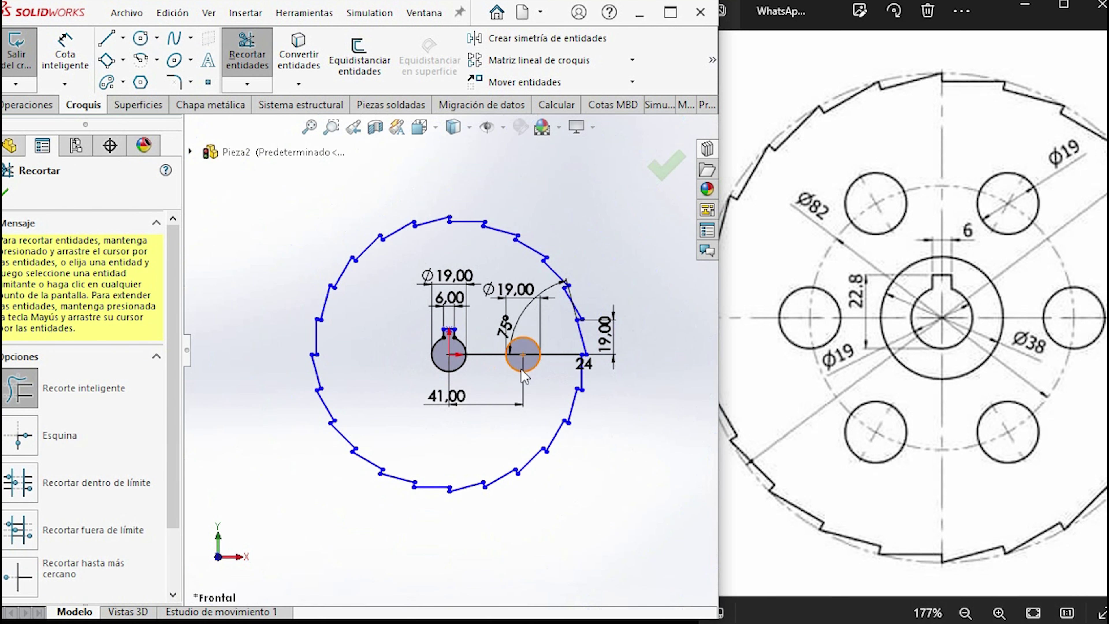
scroll(523, 375, "down", 3)
scroll(524, 376, "down", 1)
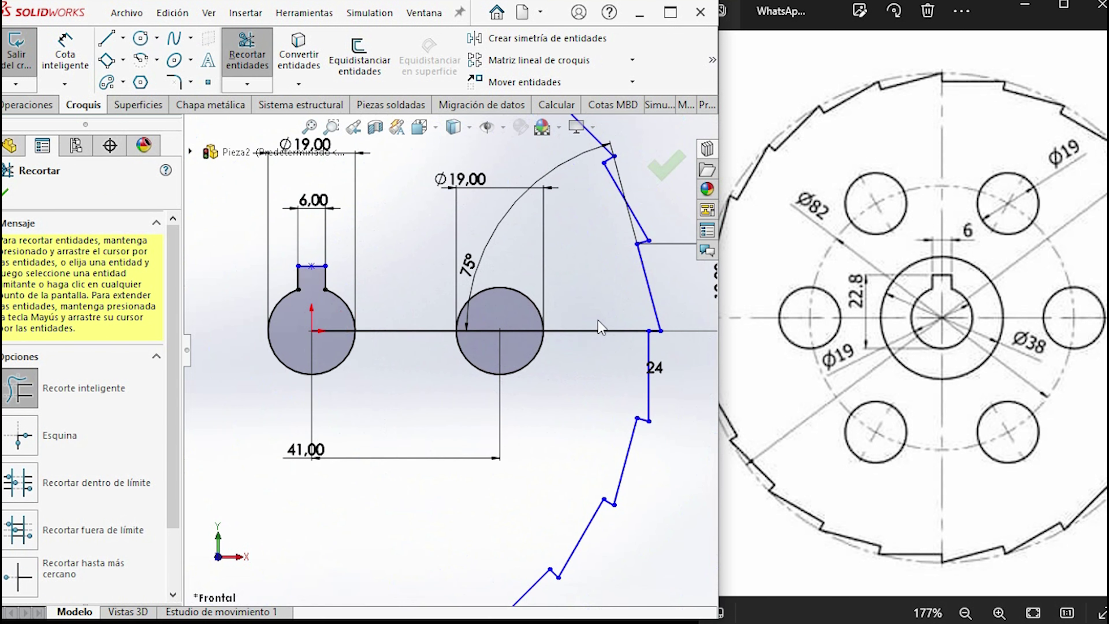
scroll(472, 323, "up", 2)
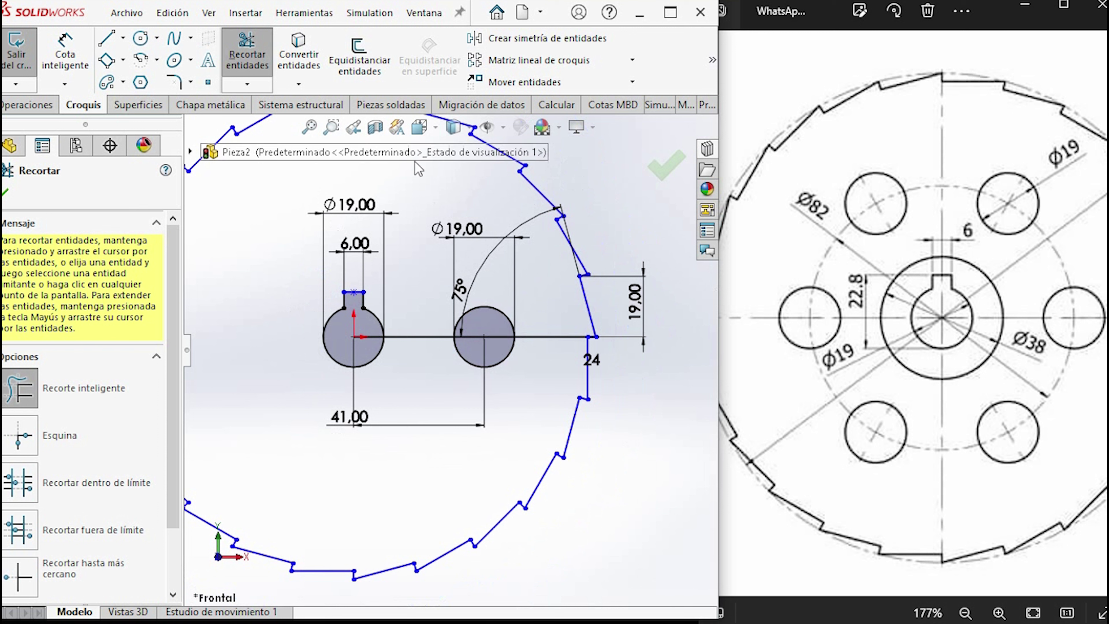
left_click(632, 60)
left_click(563, 103)
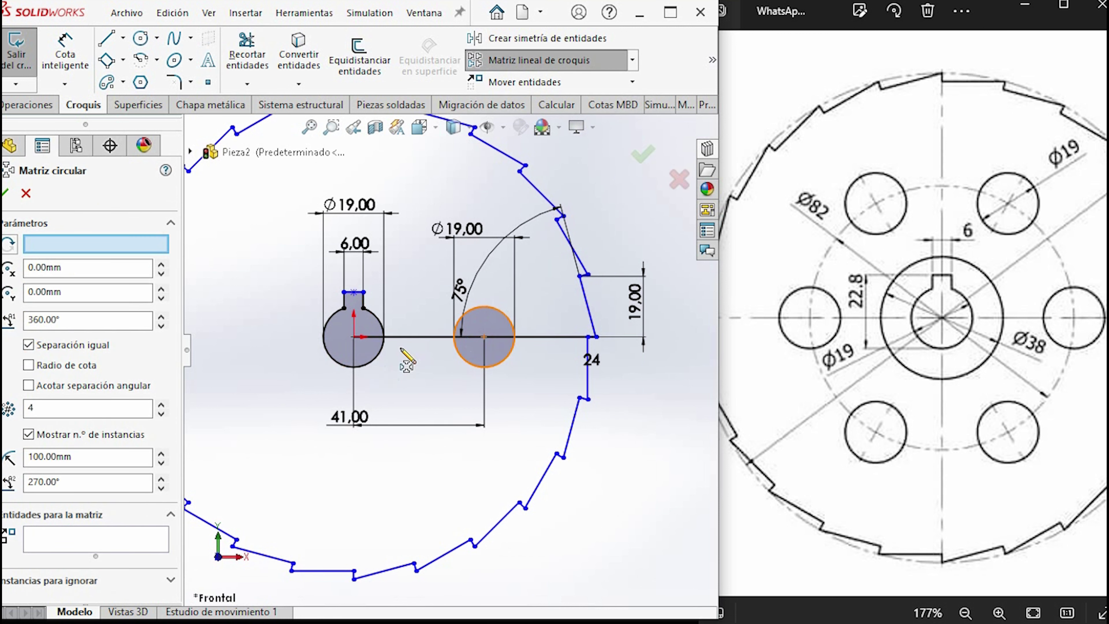
Step: Pattern the right Ø19 circle 6 times around the origin, removing the wrongly picked arc
left_click(361, 357)
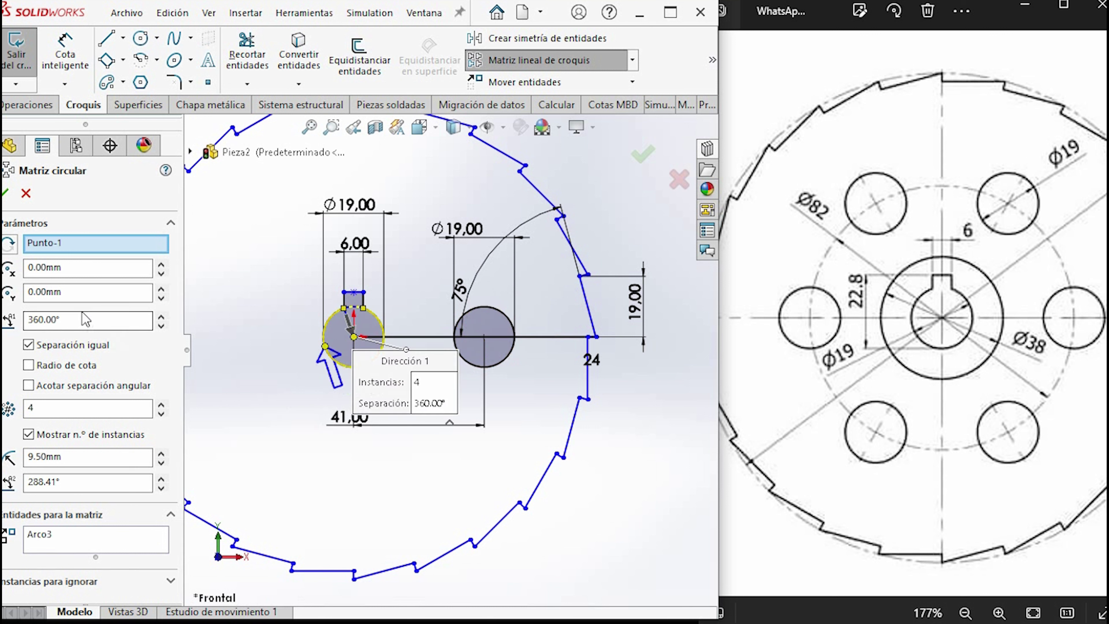
left_click(48, 535)
right_click(55, 538)
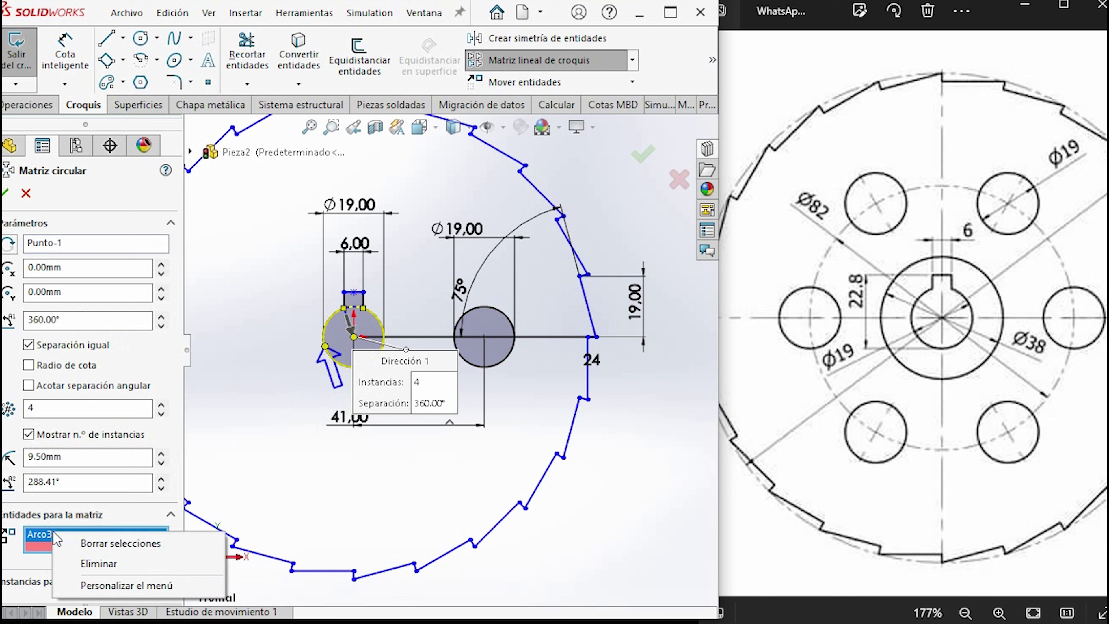
left_click(87, 543)
left_click(490, 311)
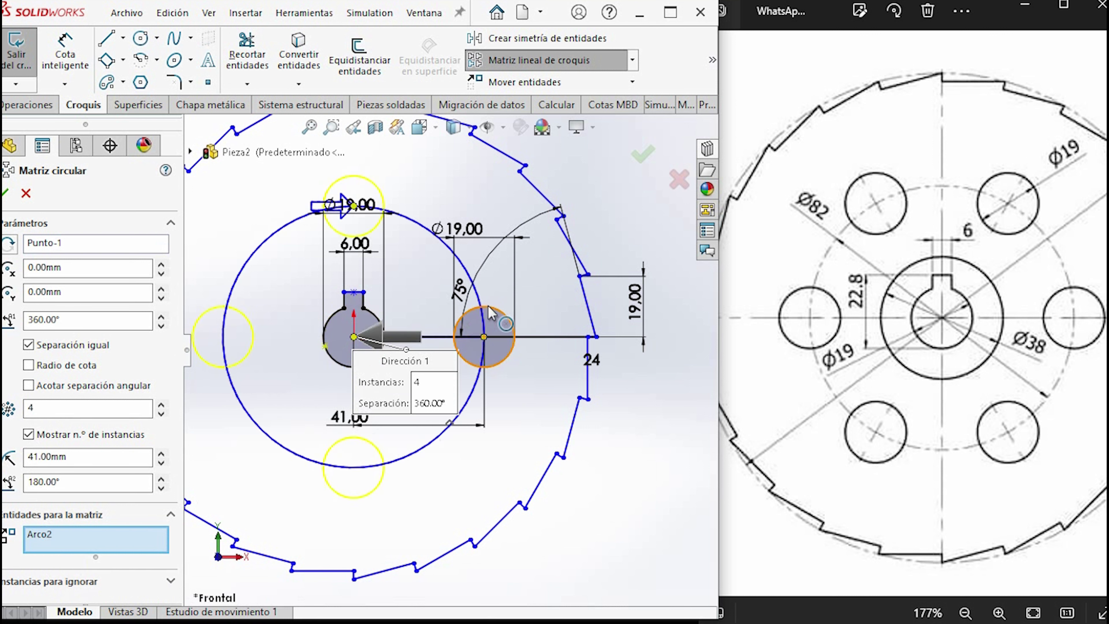
double_click(27, 407)
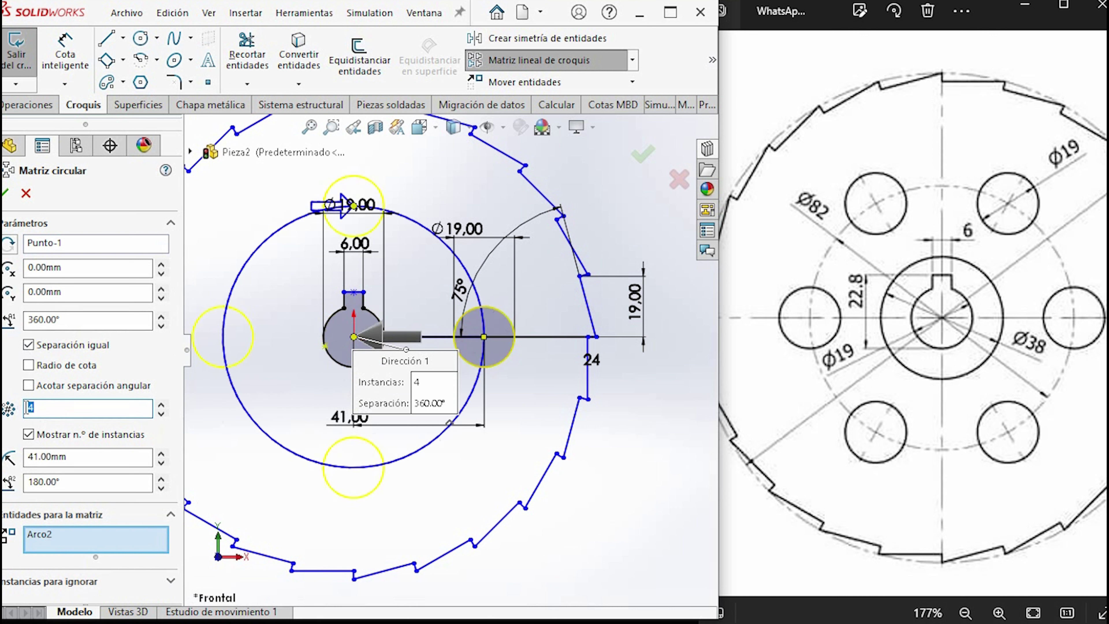
type("6")
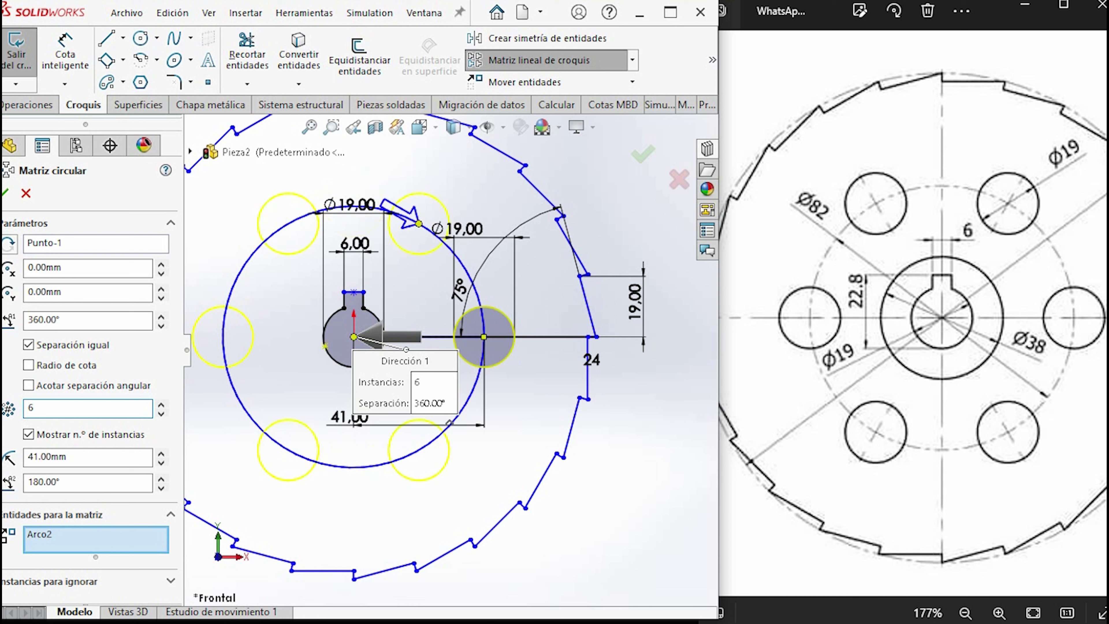
left_click(7, 194)
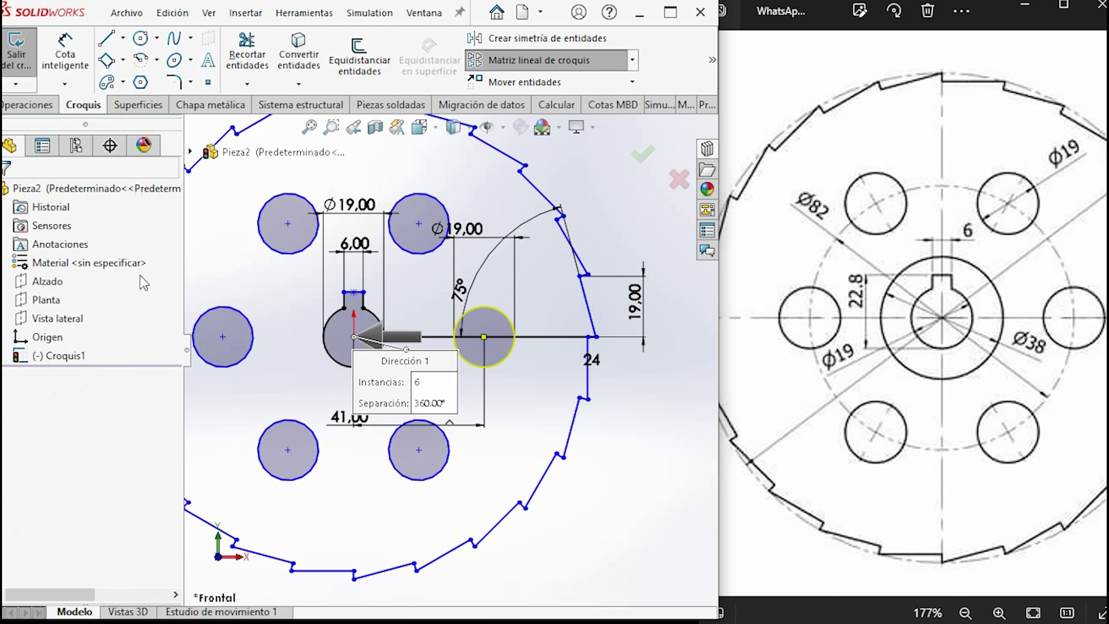
scroll(408, 315, "up", 5)
scroll(407, 302, "down", 3)
scroll(406, 297, "down", 2)
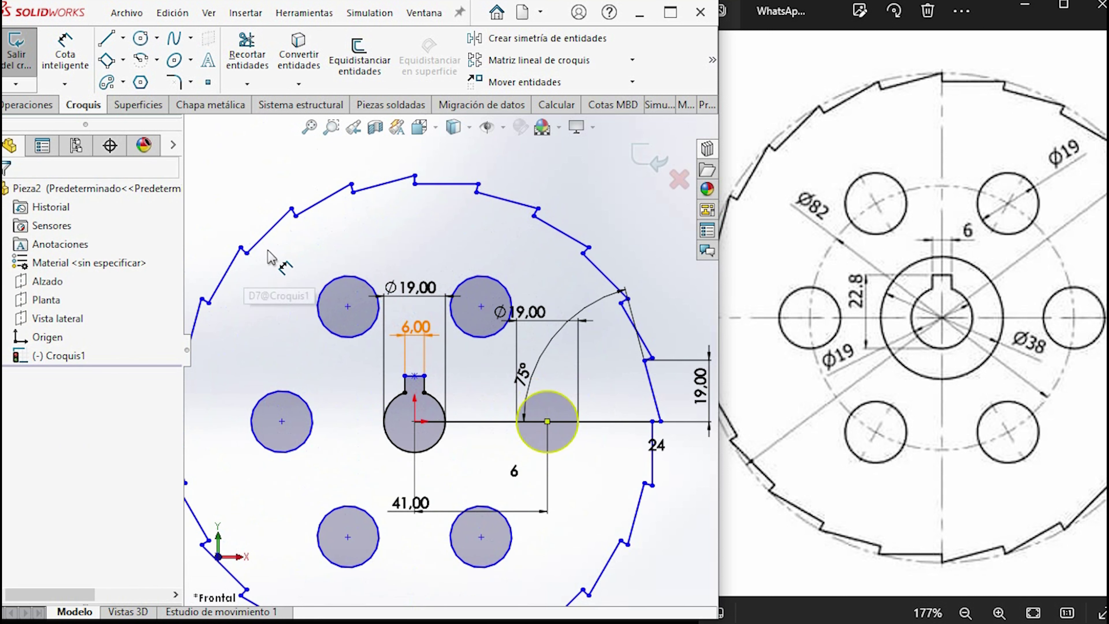
Step: Extrude the notched disc sketch 5 mm into the solid Saliente-Extruir1
left_click(28, 104)
left_click(43, 65)
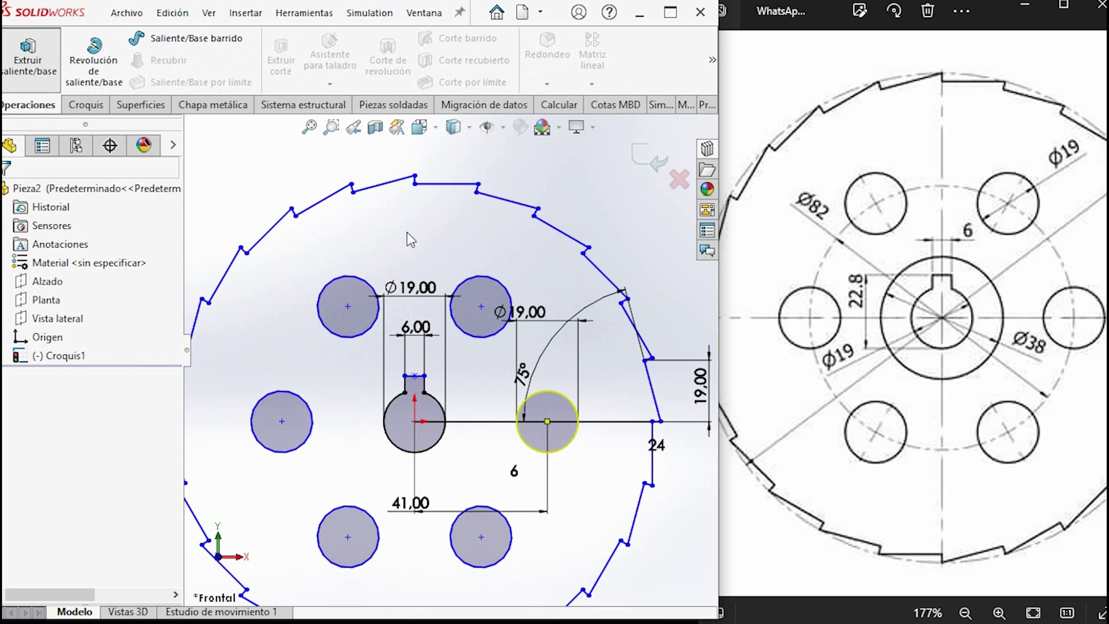
left_click(414, 237)
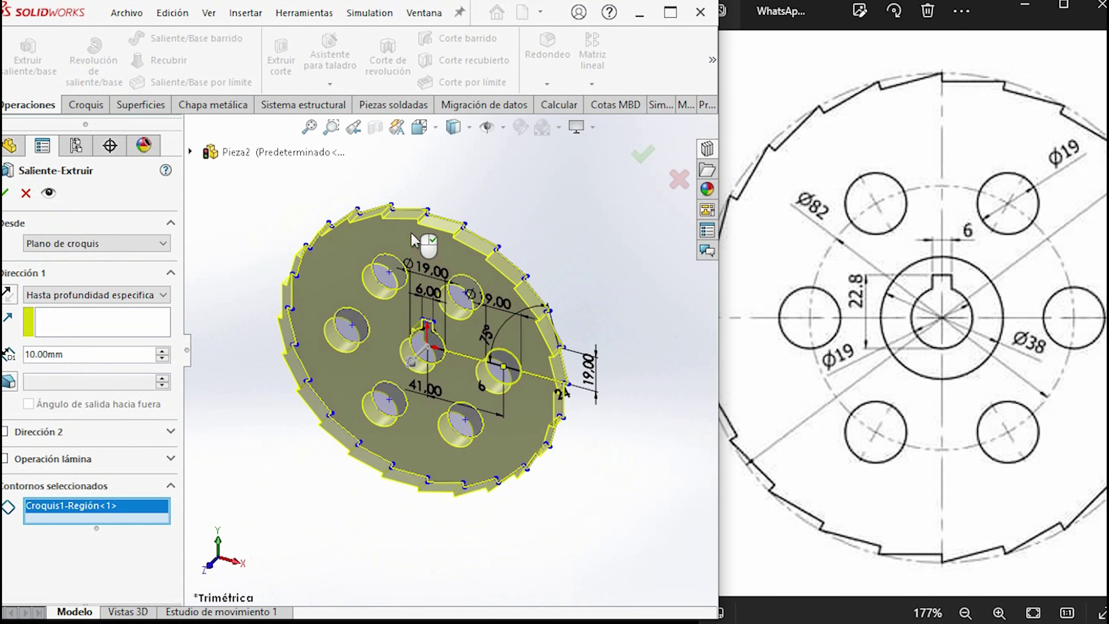
mouse_move(514, 422)
middle_mouse_down()
mouse_move(492, 363)
mouse_move(67, 393)
middle_mouse_up()
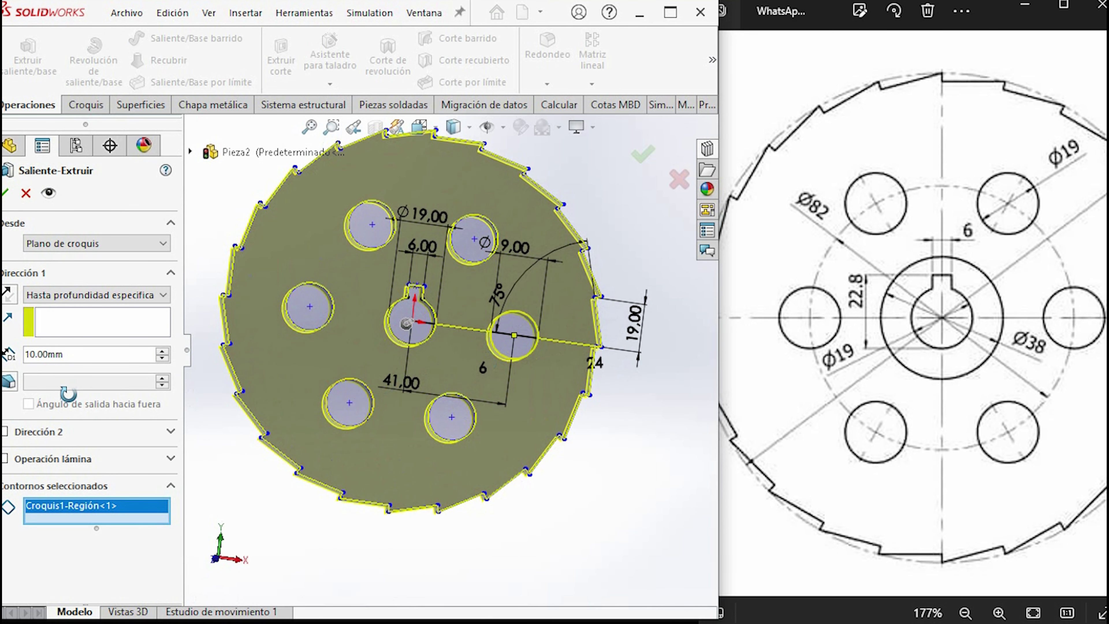
type("5")
key("Return")
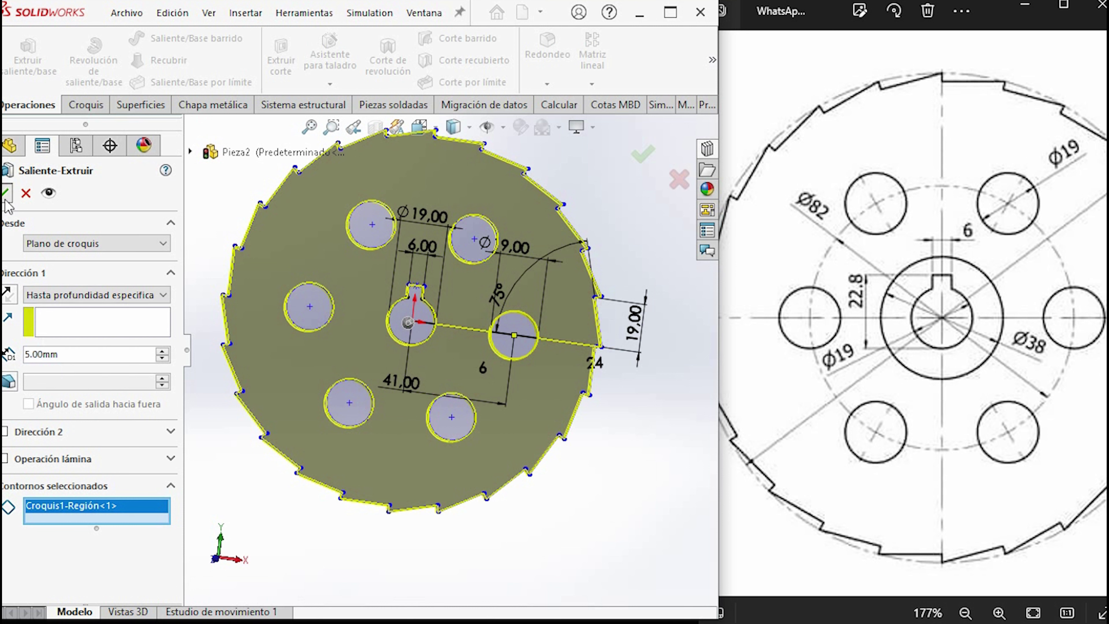
right_click(404, 323)
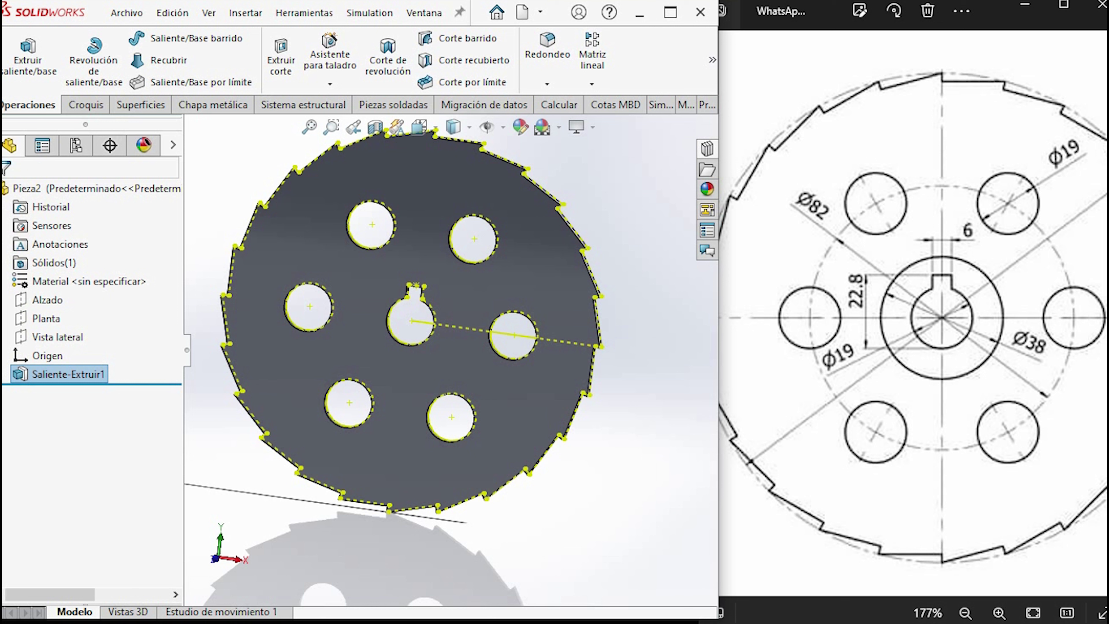
Step: Start a new sketch on the disc's front face
middle_click_drag(297, 384, 334, 380, "ctrl")
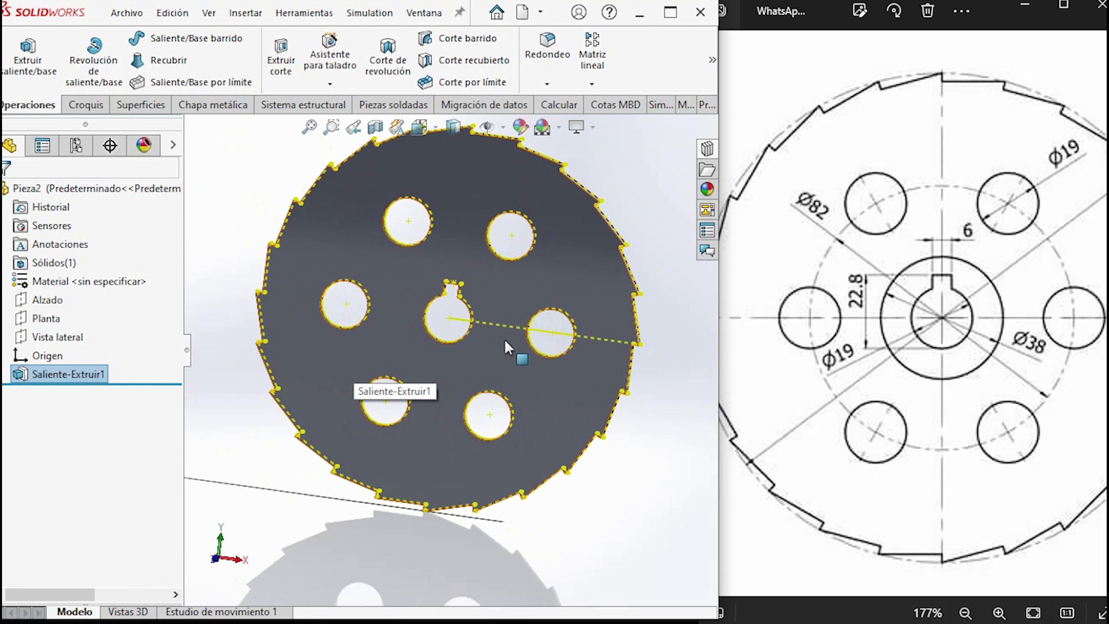
left_click(487, 363)
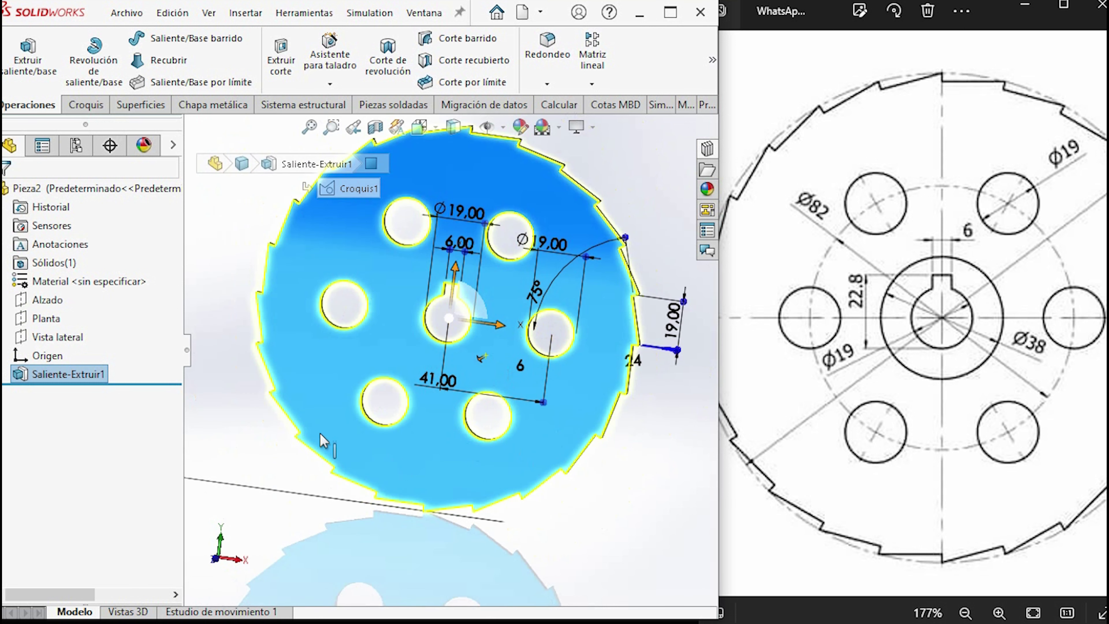
left_click(86, 105)
left_click(19, 48)
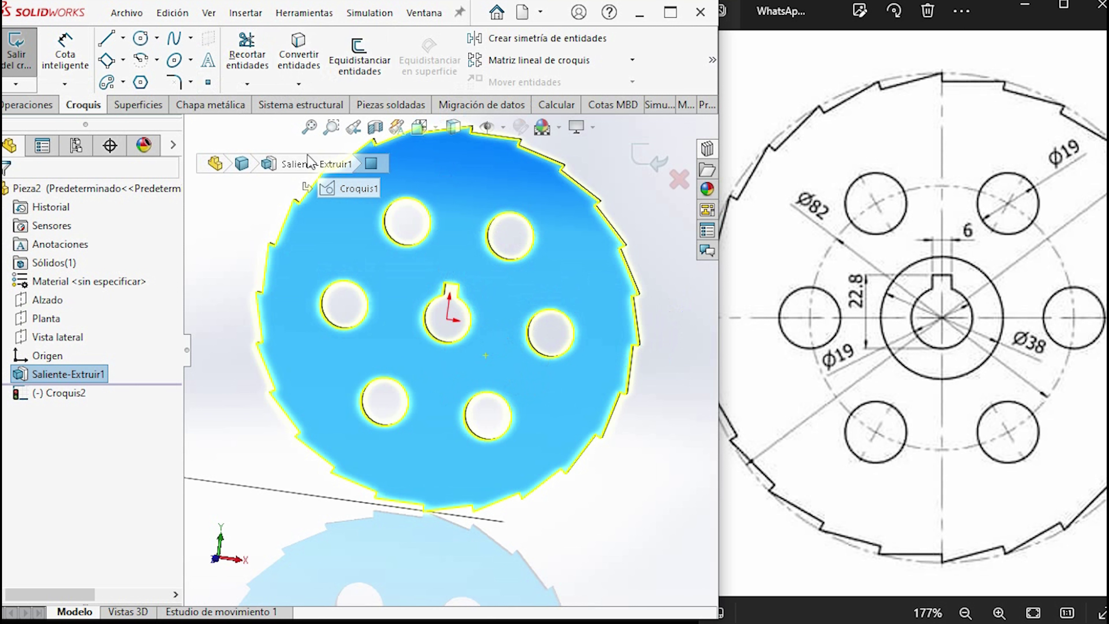
Step: Convert the keyway's top, left and right edges and the bore circle into the sketch
left_click(312, 68)
scroll(413, 261, "down", 5)
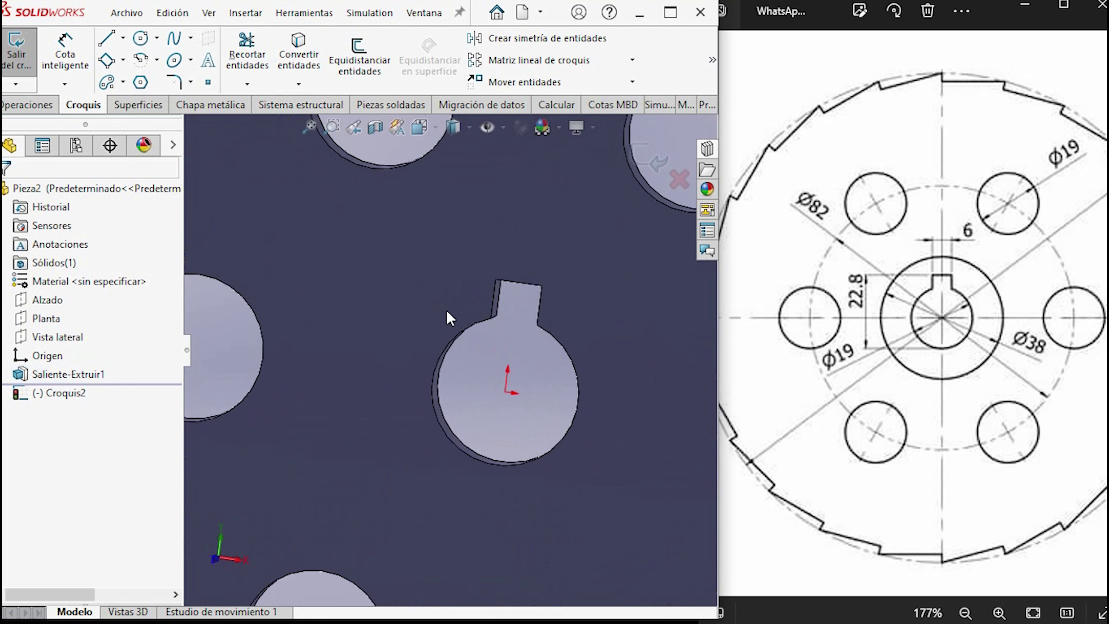
scroll(436, 306, "up", 3)
scroll(464, 351, "down", 2)
scroll(464, 351, "up", 3)
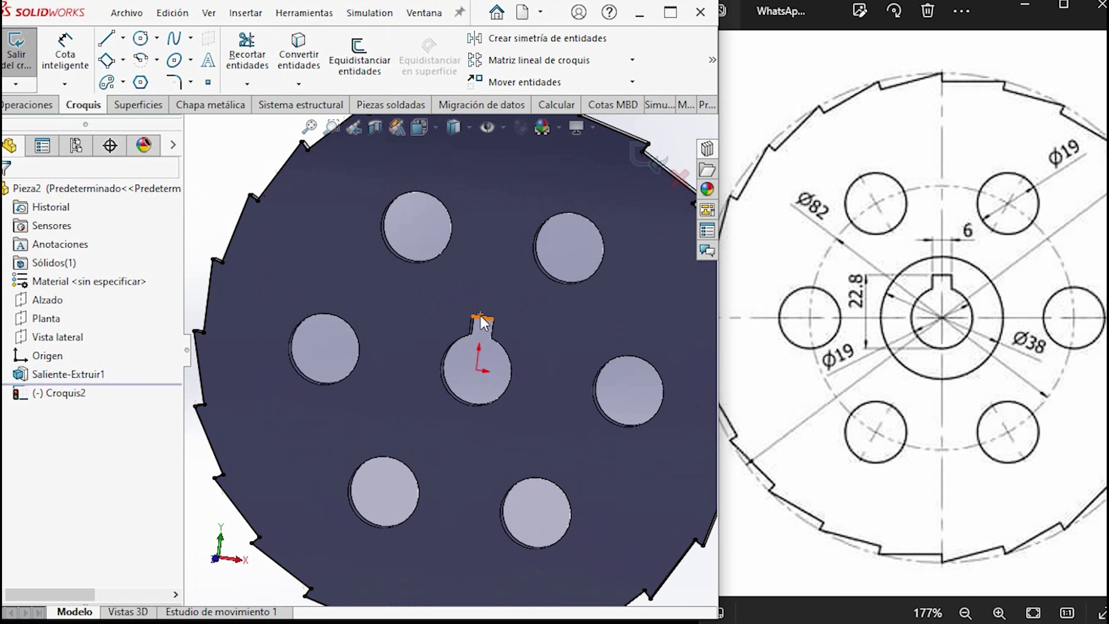
scroll(443, 356, "down", 3)
scroll(446, 364, "up", 3)
mouse_move(445, 364)
middle_mouse_down()
mouse_move(401, 421)
mouse_move(448, 371)
middle_mouse_up()
scroll(448, 371, "down", 3)
scroll(443, 323, "up", 2)
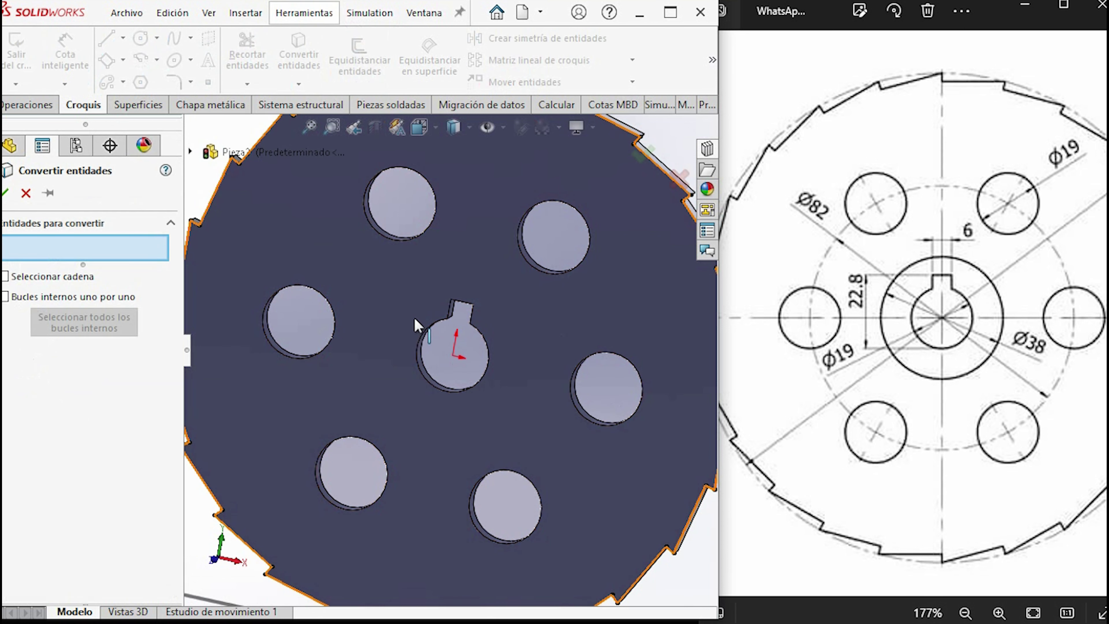
scroll(416, 321, "down", 3)
left_click(526, 306)
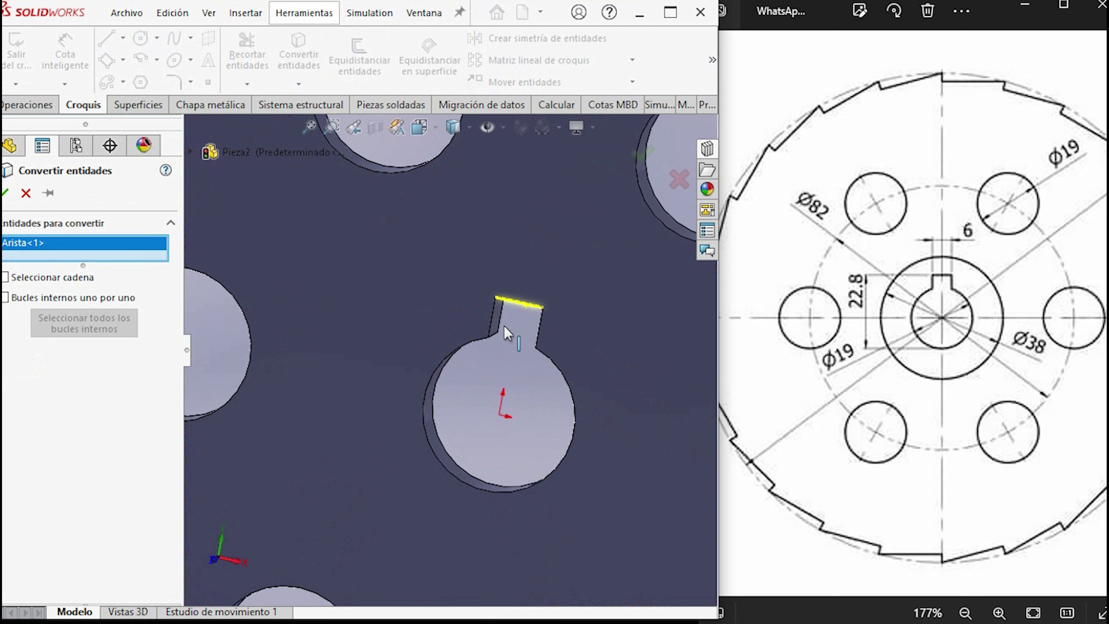
left_click(493, 321)
left_click(538, 341)
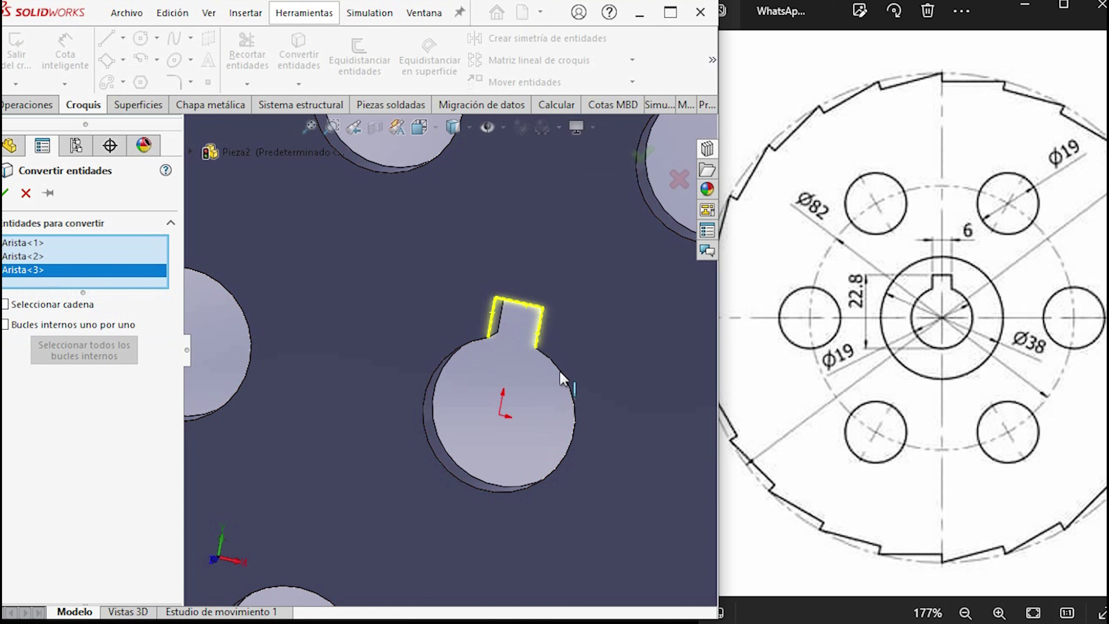
left_click(572, 381)
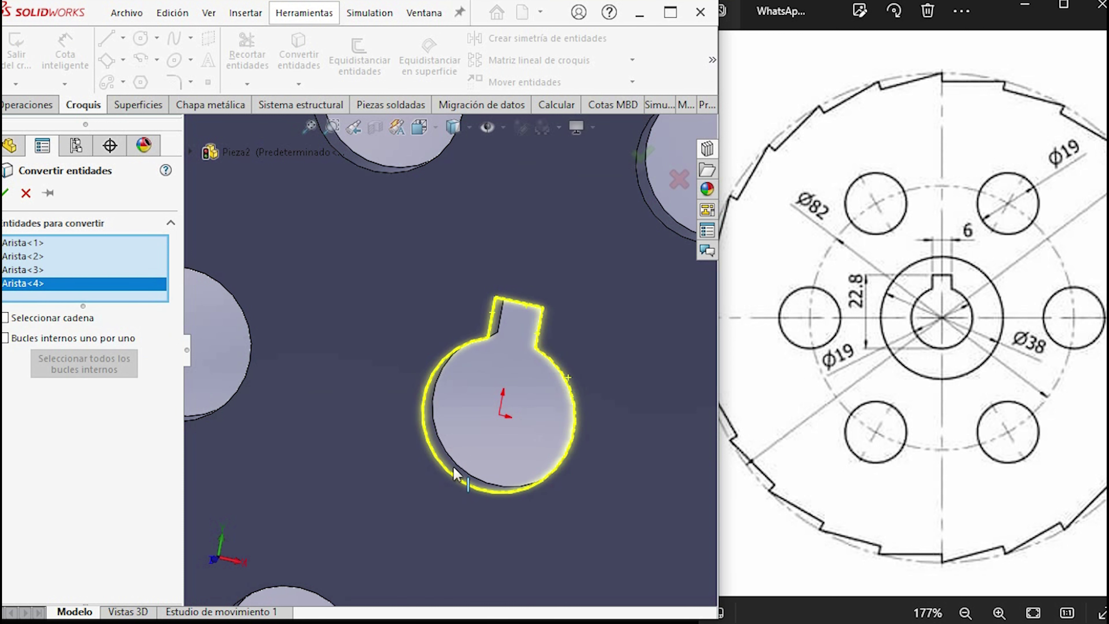
left_click(6, 193)
Step: Orbit the disc to a tilted view to check the converted bore outline in Croquis2
scroll(462, 398, "up", 3)
scroll(505, 454, "up", 1)
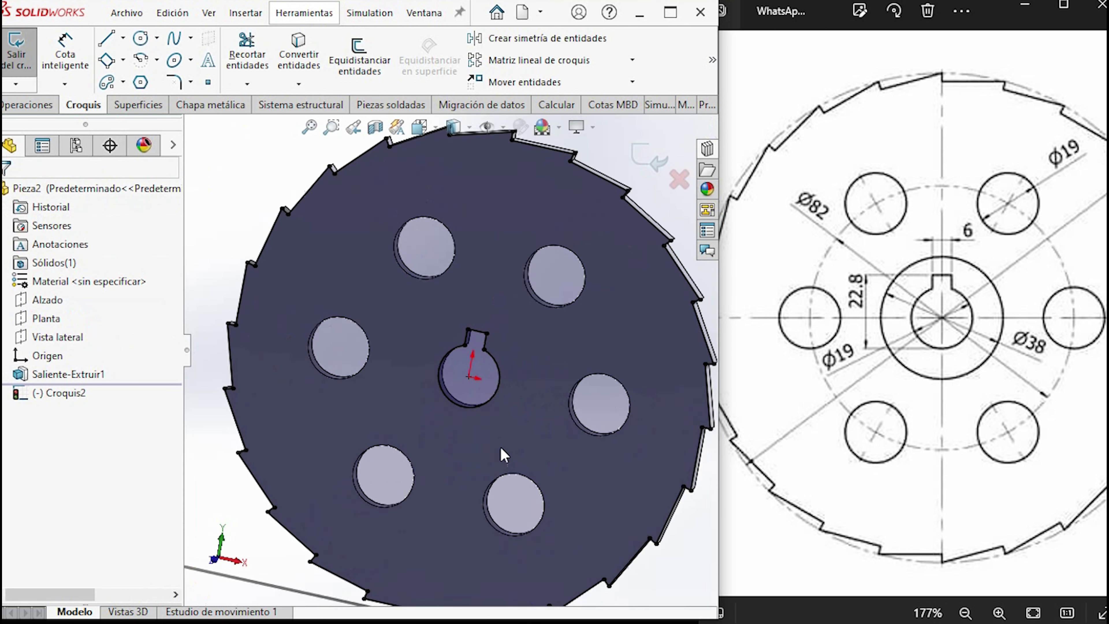
middle_click_drag(504, 454, 336, 401)
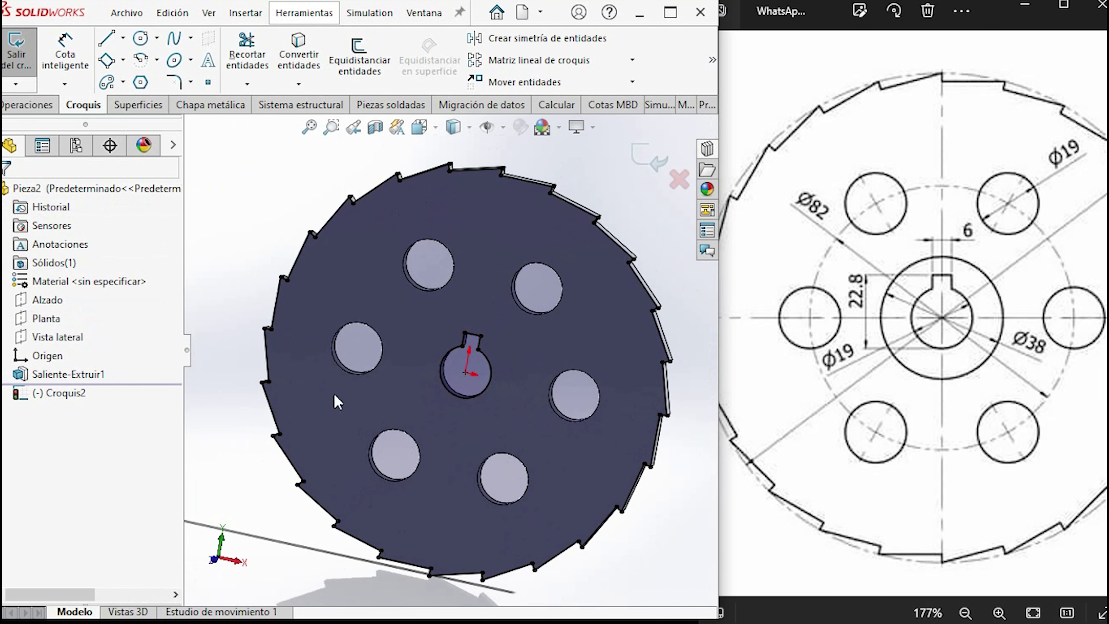
left_click(49, 106)
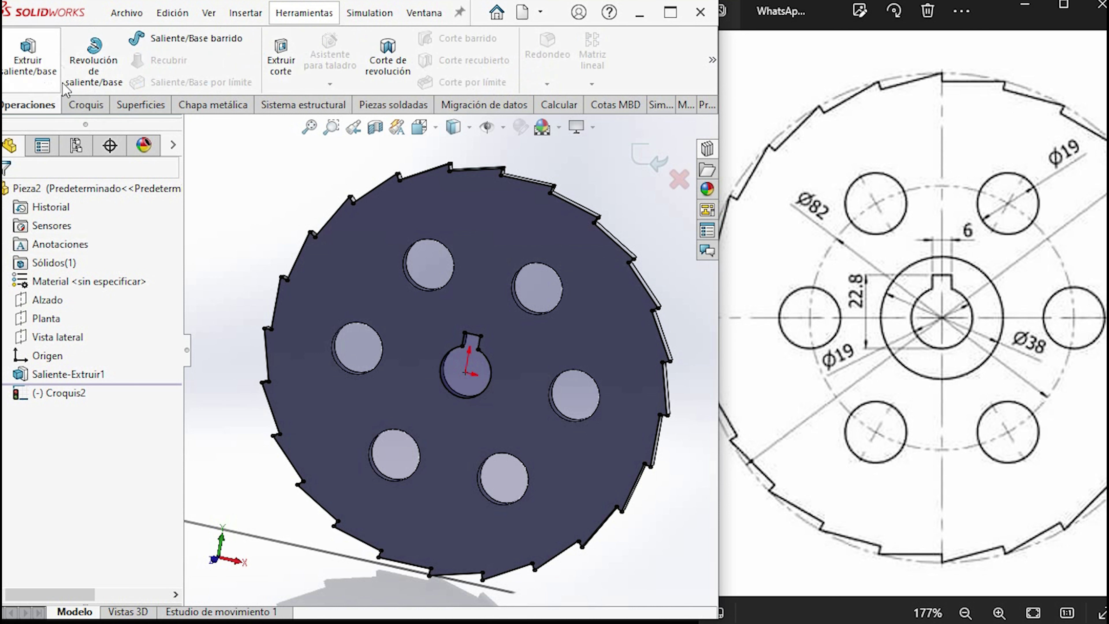
left_click(90, 106)
Step: Draw a circle centred on the bore origin and dimension it to Ø38 mm
left_click(140, 38)
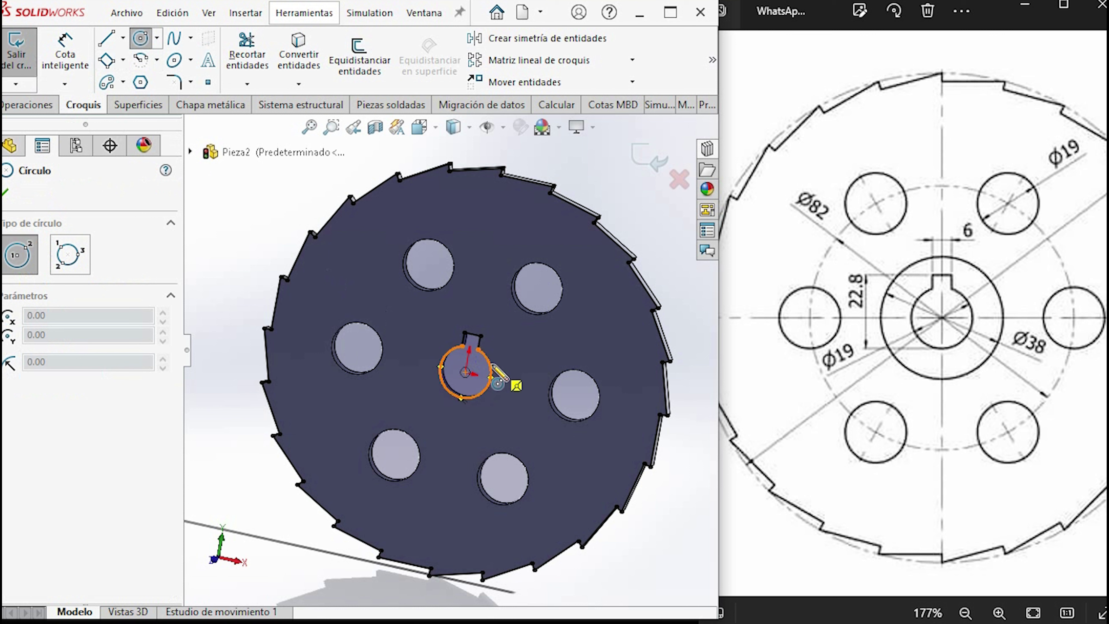
left_click(466, 372)
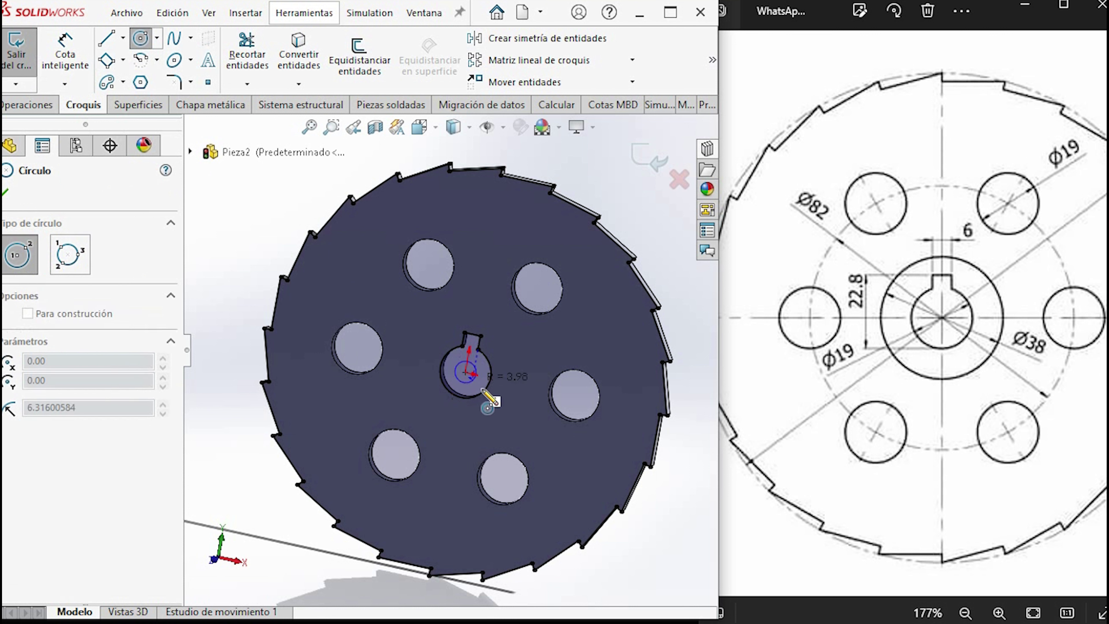
left_click(508, 411)
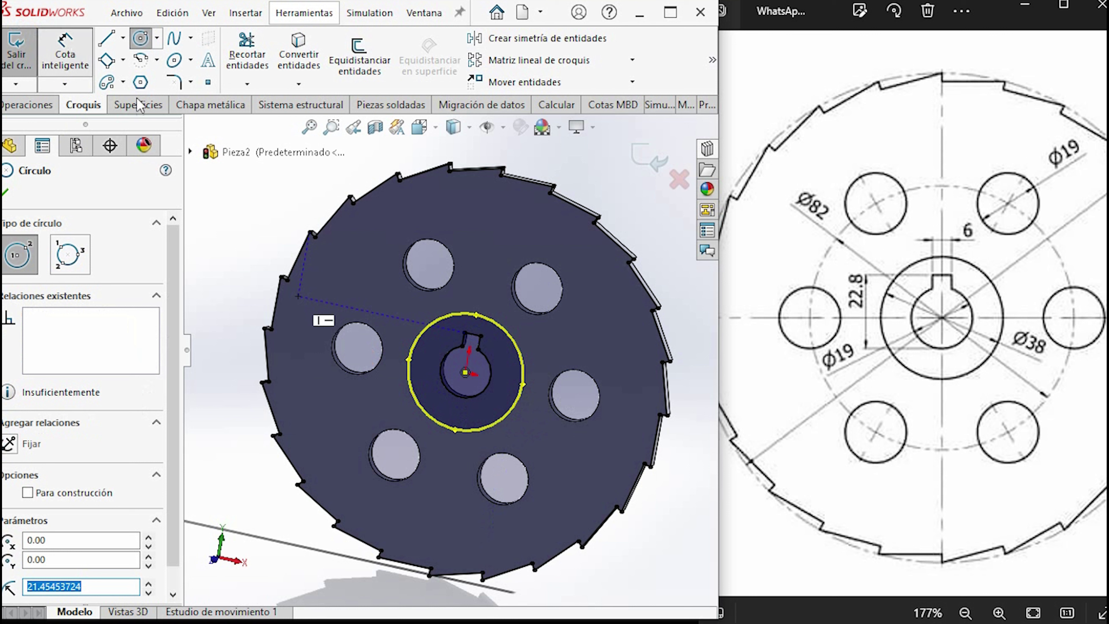
left_click(65, 50)
left_click(523, 369)
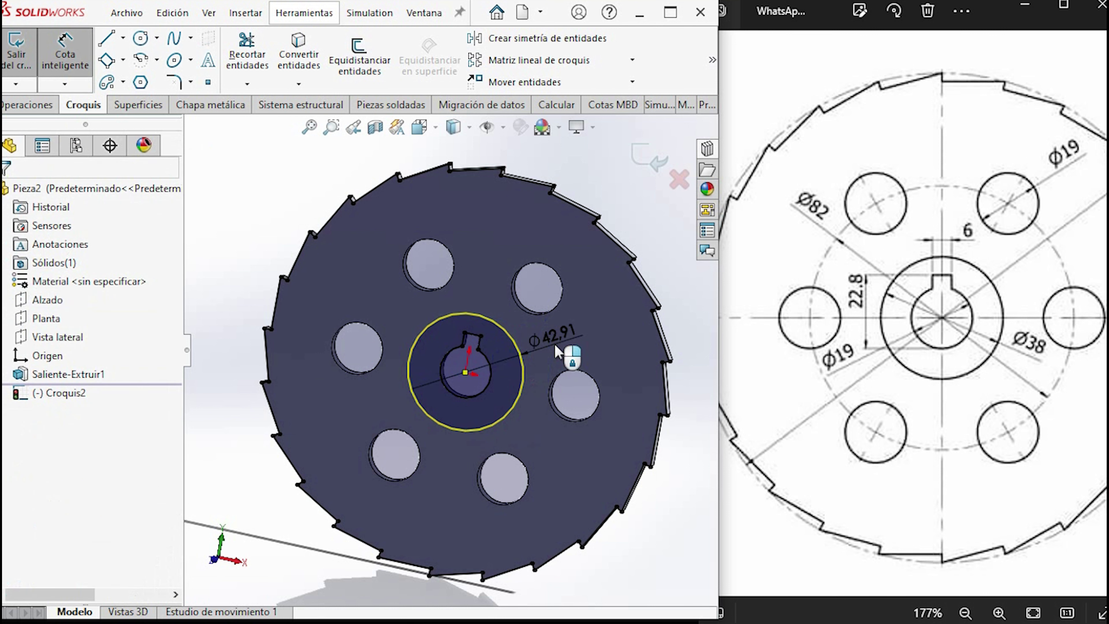
left_click(555, 343)
type("38")
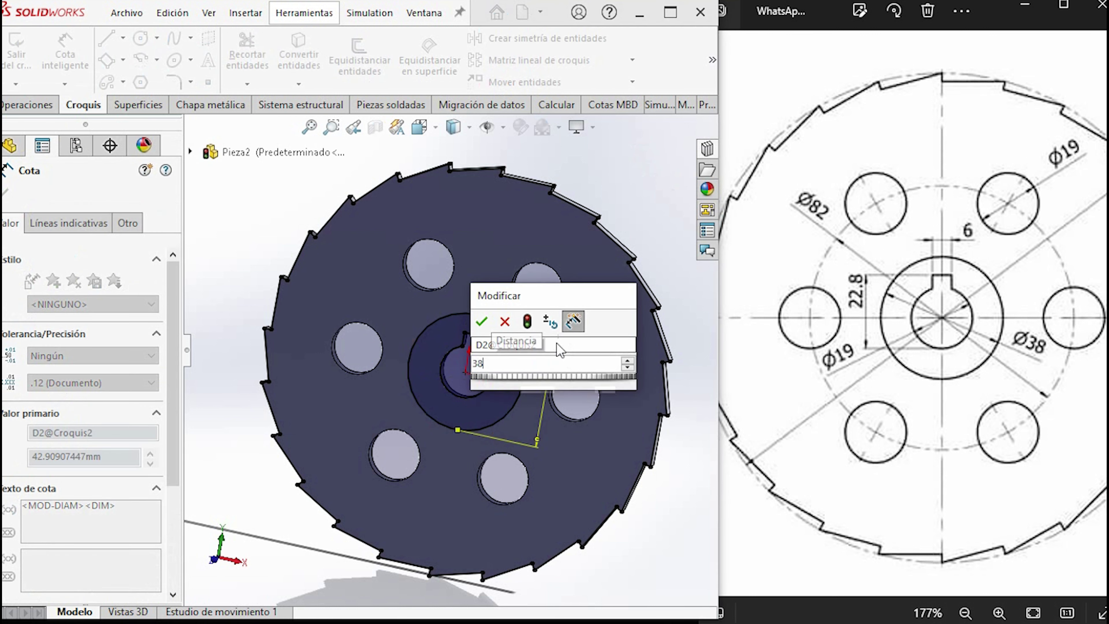
key("Return")
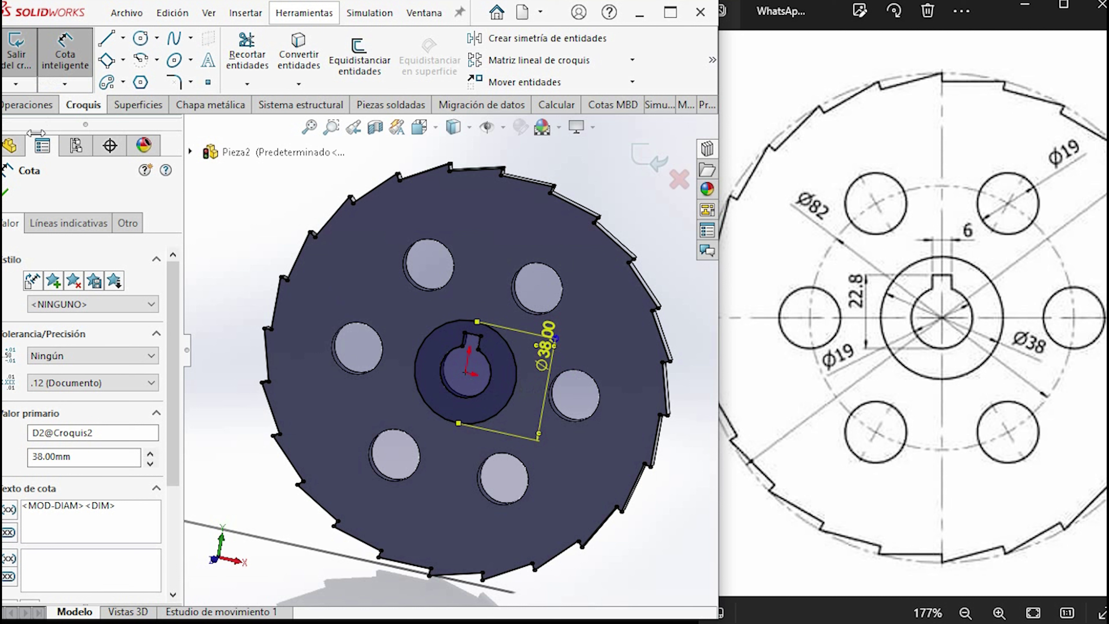
key("ctrl+8")
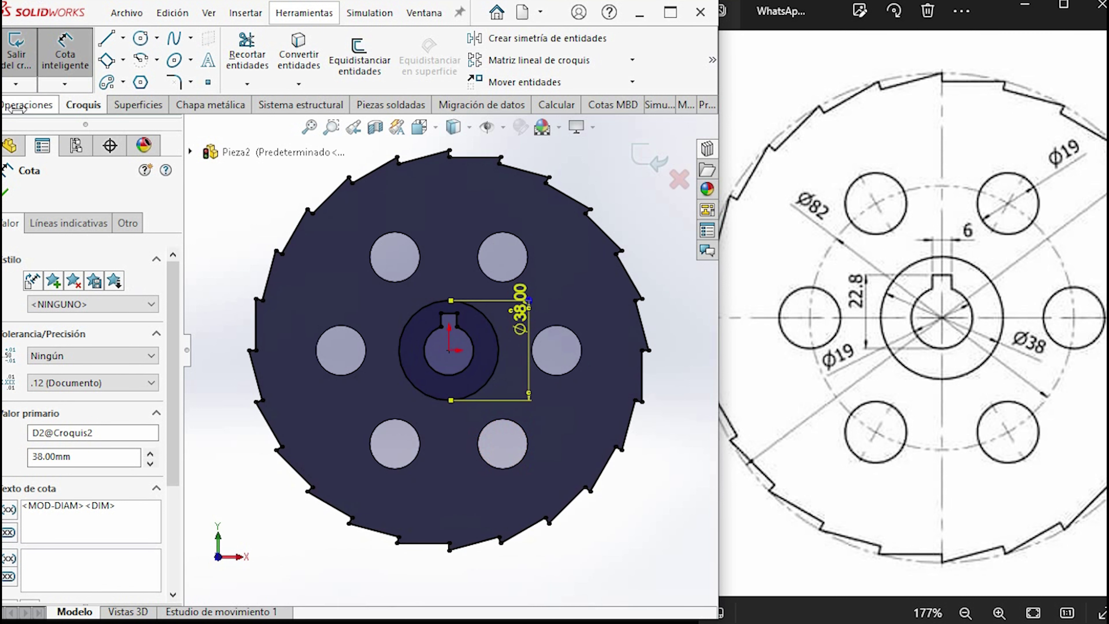
left_click(28, 104)
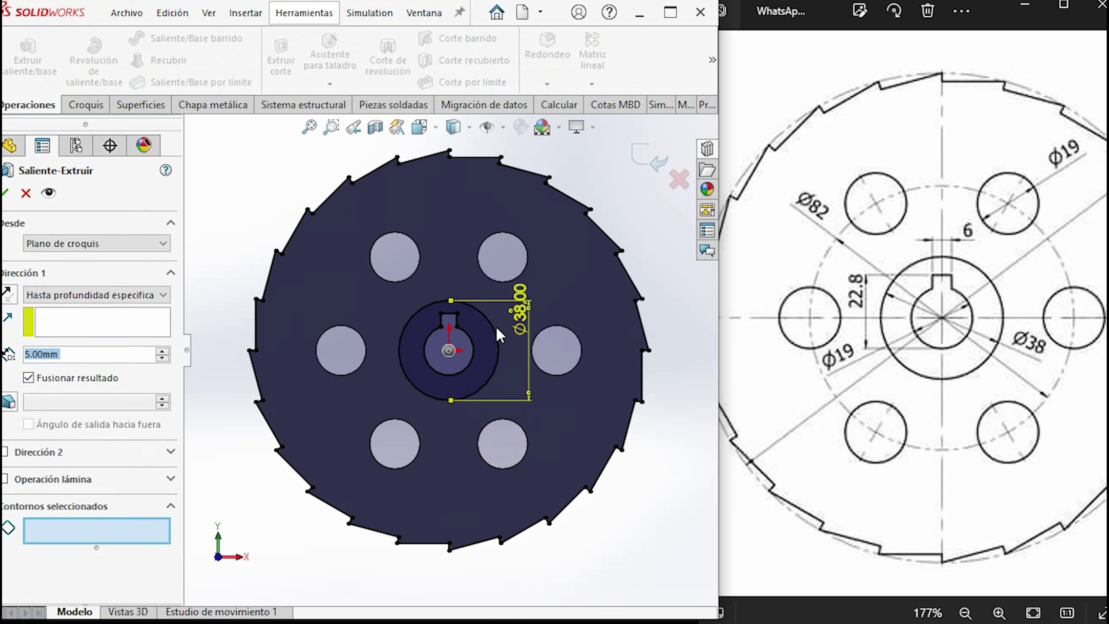
Step: Extrude the ring between the keyed bore and Ø38 circle 6 mm as Saliente-Extruir2
left_click(494, 349)
middle_click_drag(438, 430, 401, 381)
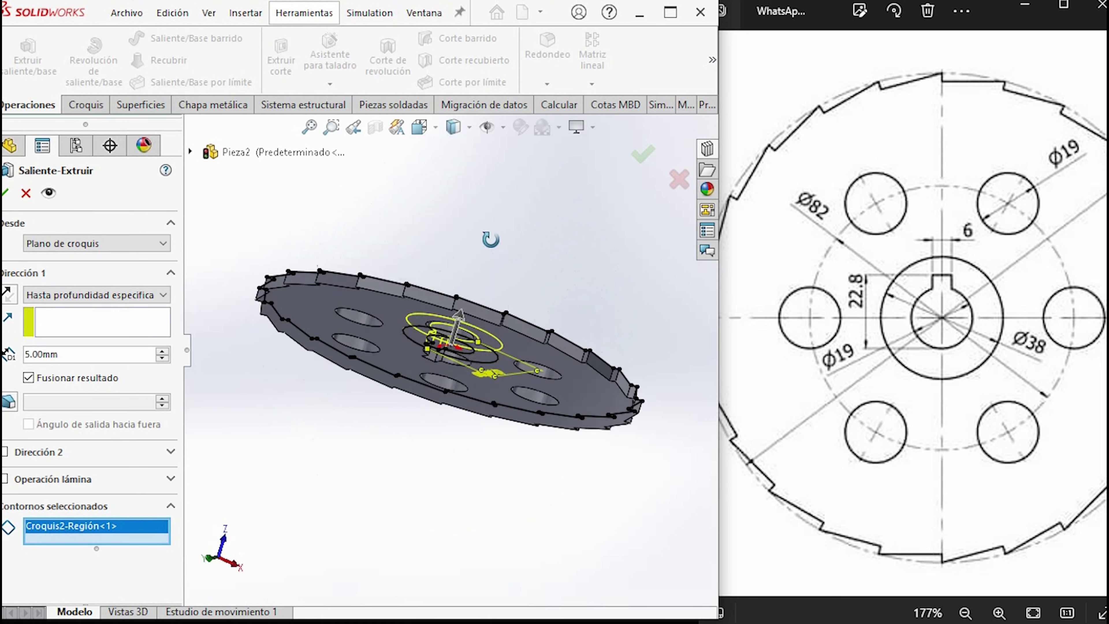
key("ctrl+8")
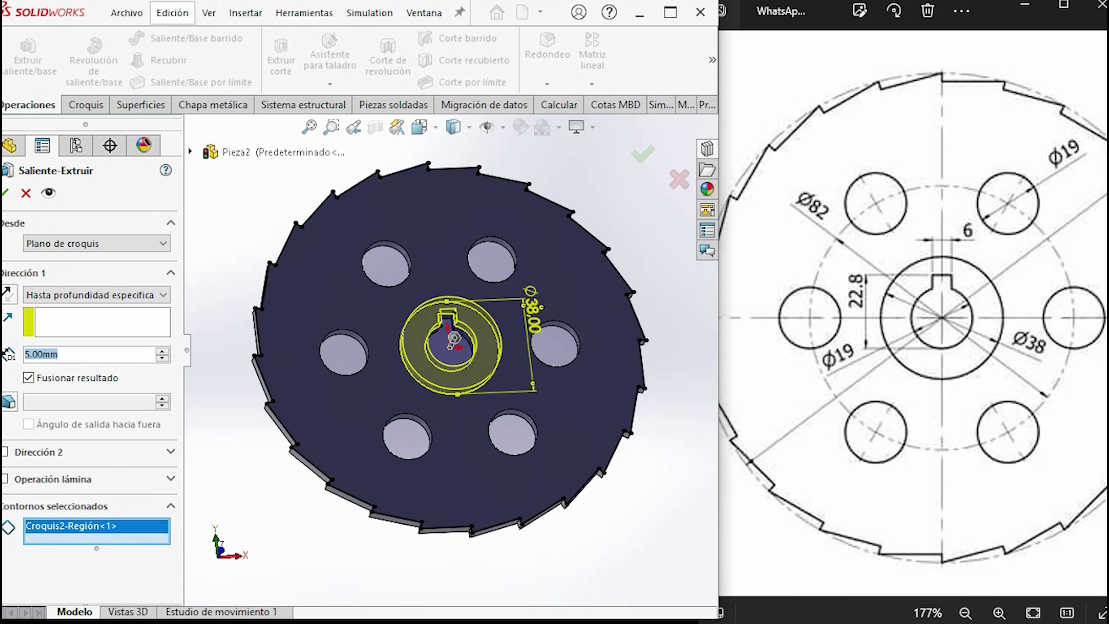
type("6")
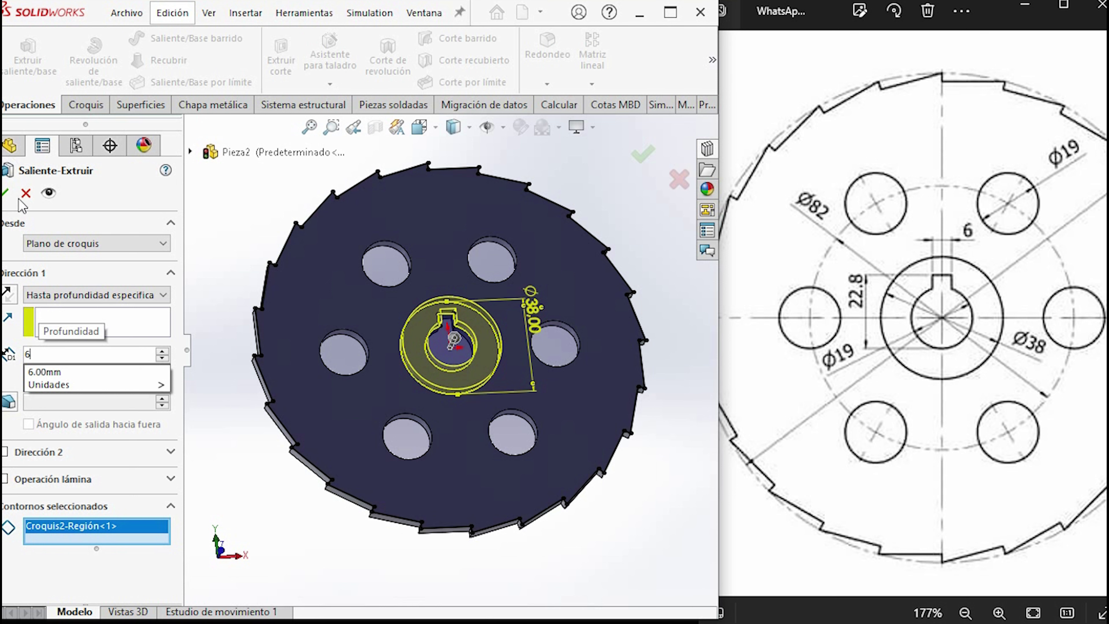
key("Return")
left_click(6, 193)
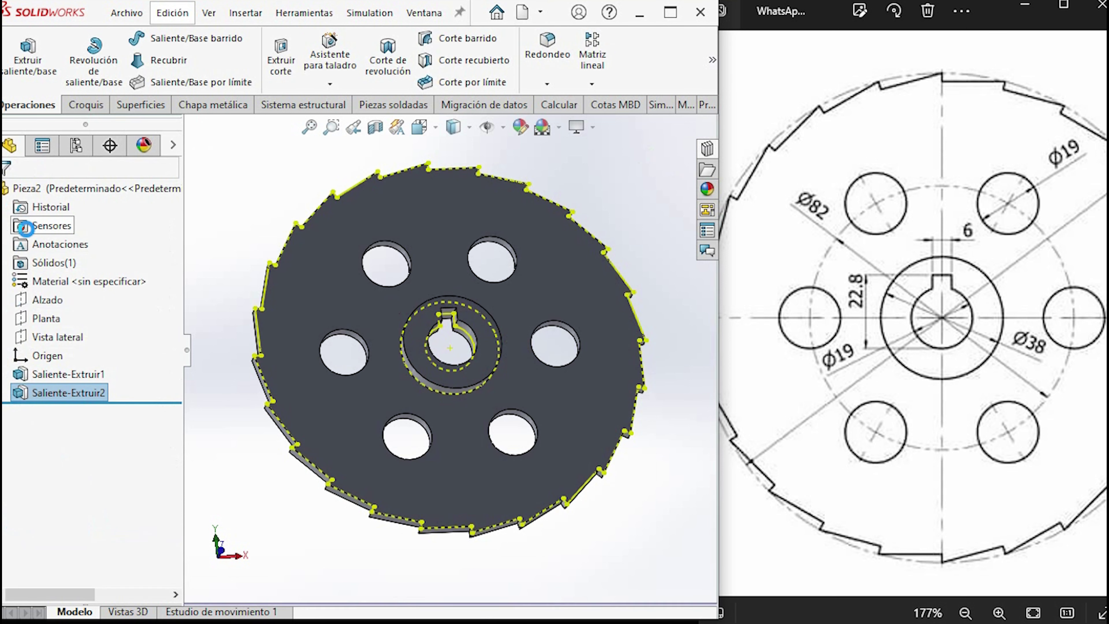
scroll(594, 432, "down", 2)
Step: View the finished disc in isometric, fit the whole reference drawing, and orbit to see the edge
left_click(663, 508)
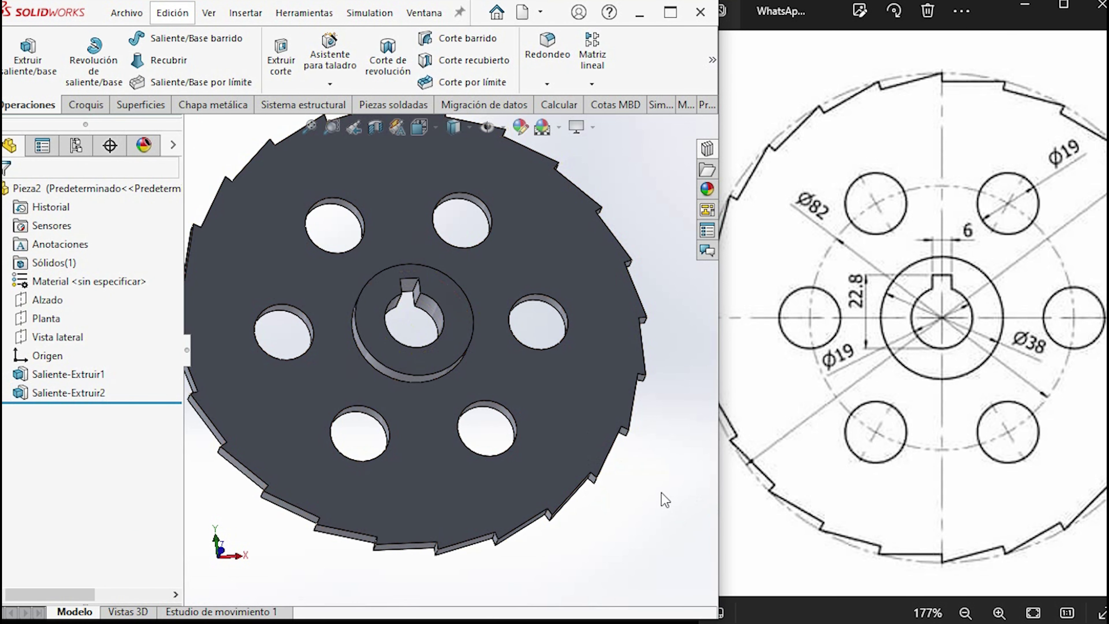
key("ctrl+7")
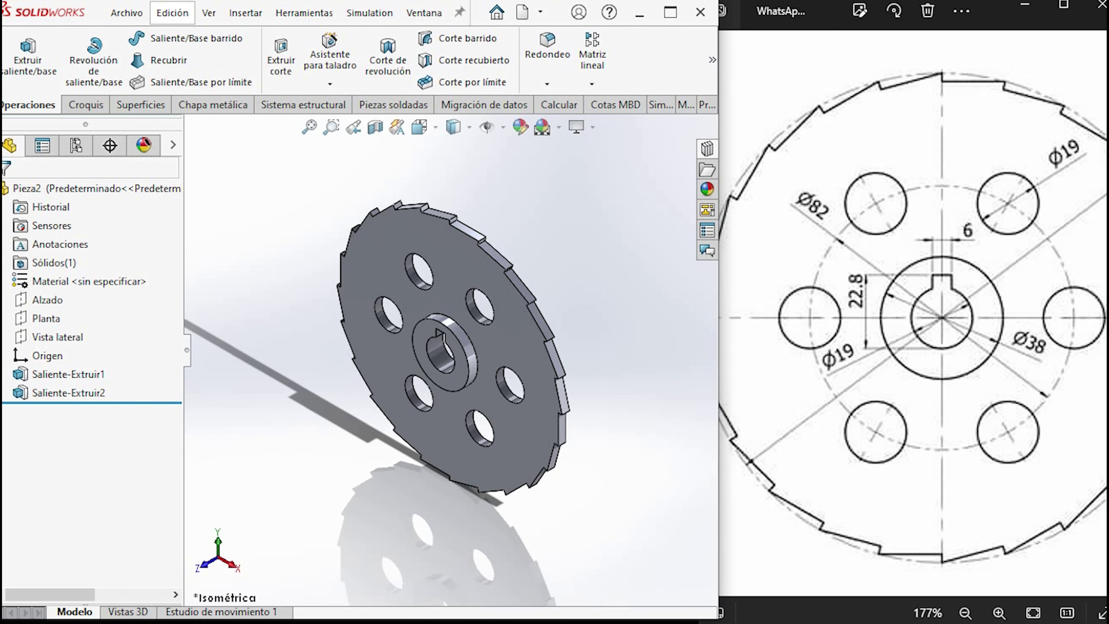
key("ctrl+0")
mouse_move(405, 462)
middle_mouse_down()
mouse_move(636, 455)
mouse_move(550, 454)
middle_mouse_up()
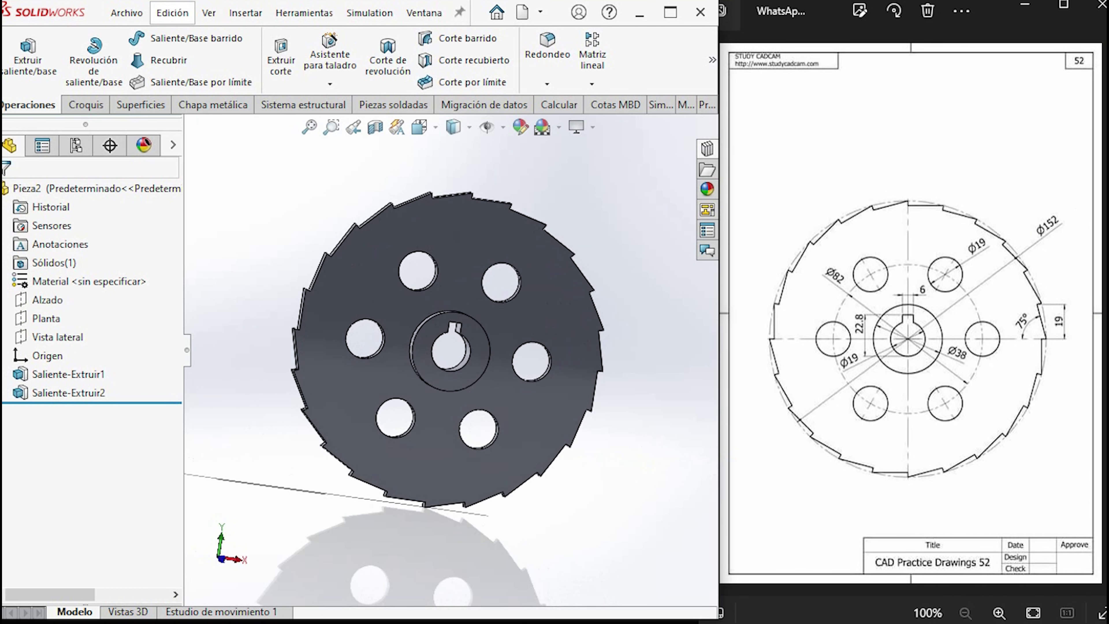